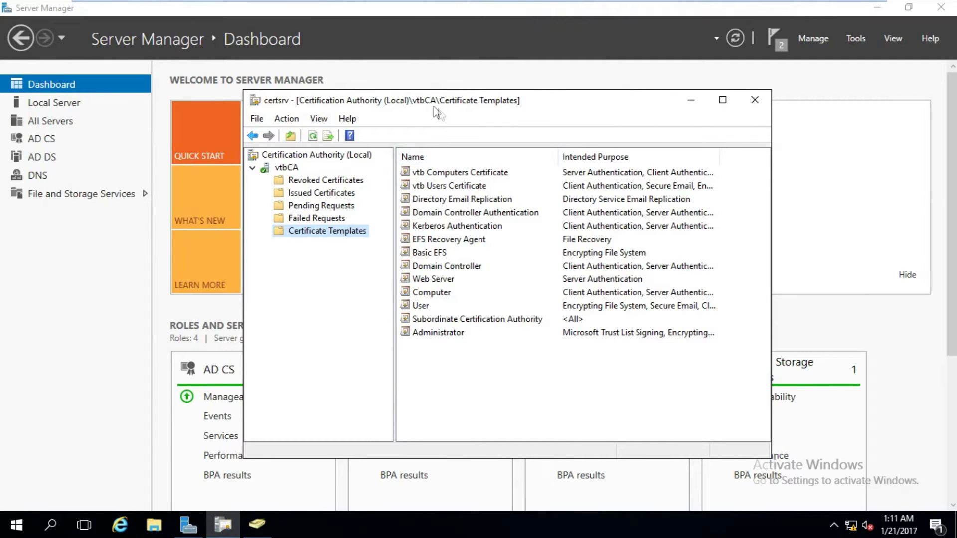
# Open the Certificate Templates Console from vtbCA's Certificate Templates node.
pyautogui.moveTo(434, 107); pyautogui.dragTo(454, 106)
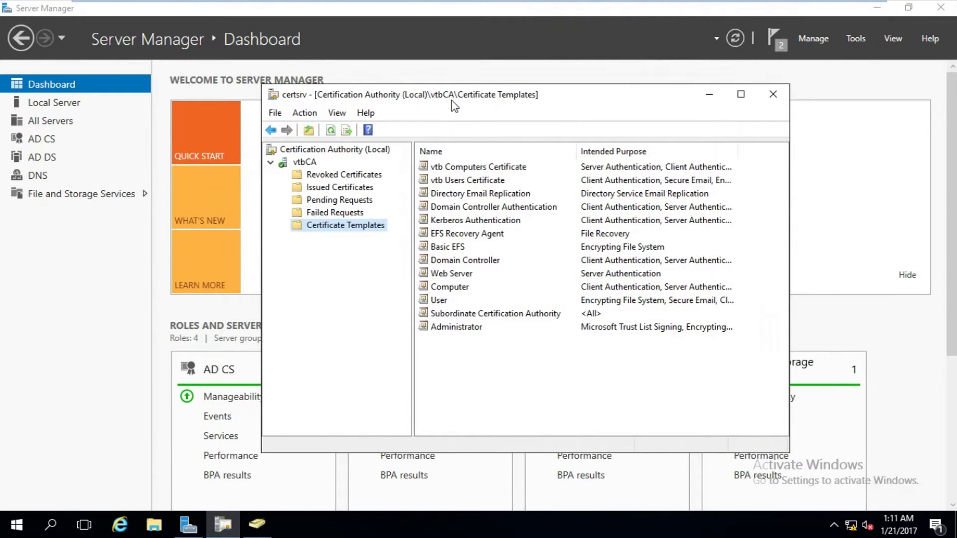
pyautogui.moveTo(449, 101); pyautogui.dragTo(434, 88)
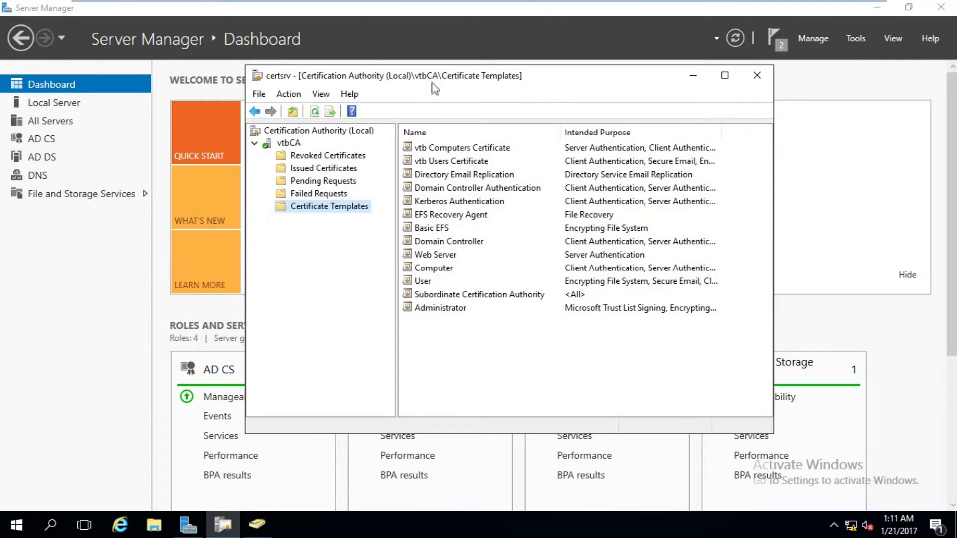
pyautogui.moveTo(428, 84); pyautogui.dragTo(432, 98)
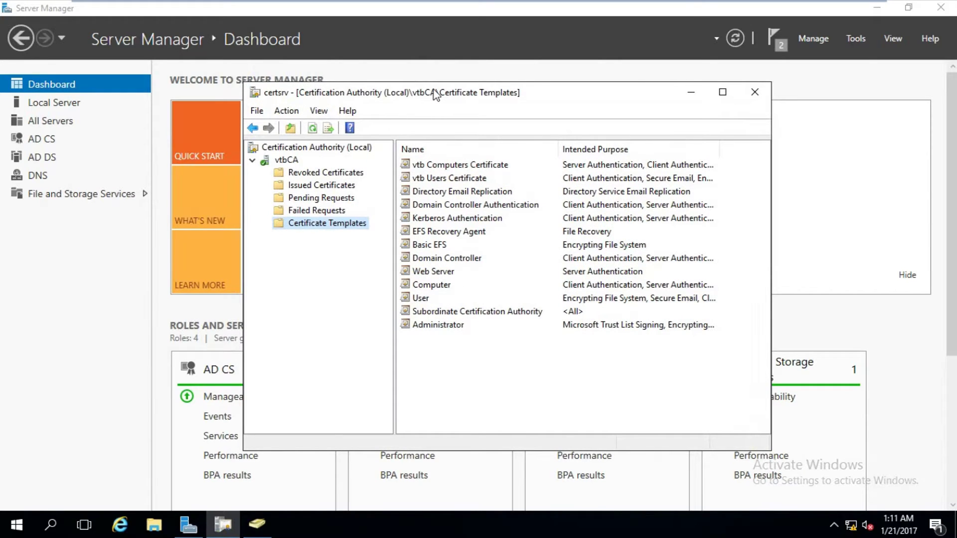
pyautogui.rightClick(319, 227)
pyautogui.click(350, 232)
pyautogui.click(349, 379)
pyautogui.scroll(-2, 350, 384)
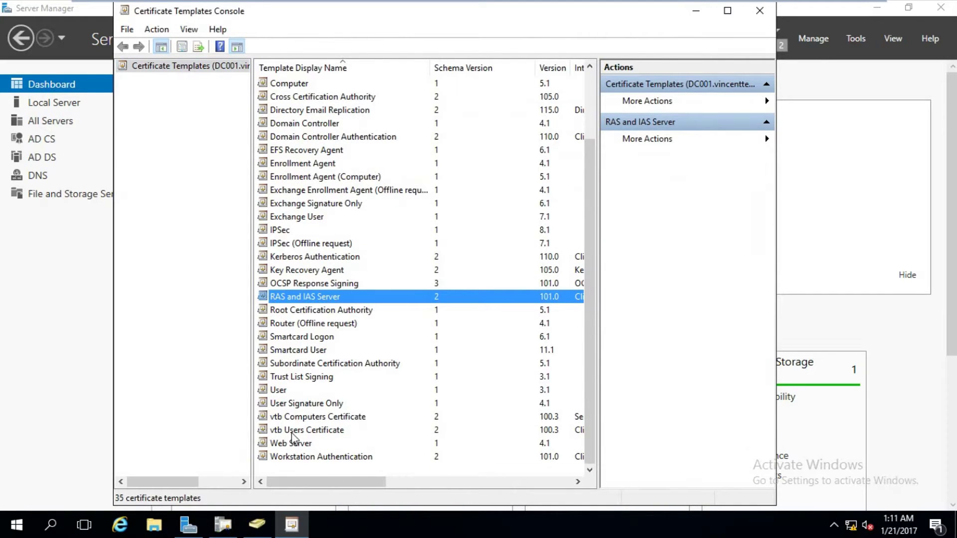
# Check Domain Users' security permissions on vtb Users Certificate, then close the dialog and console.
pyautogui.doubleClick(294, 432)
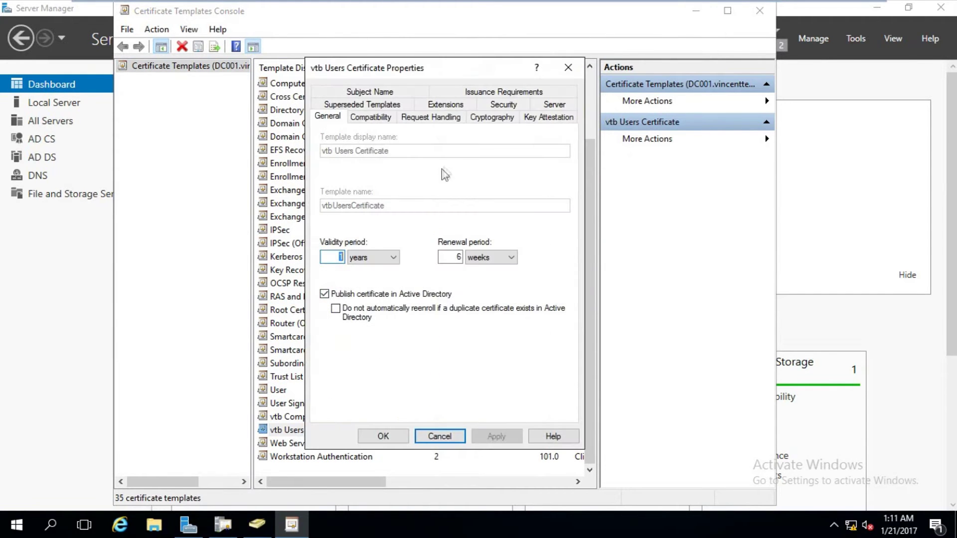
pyautogui.click(515, 109)
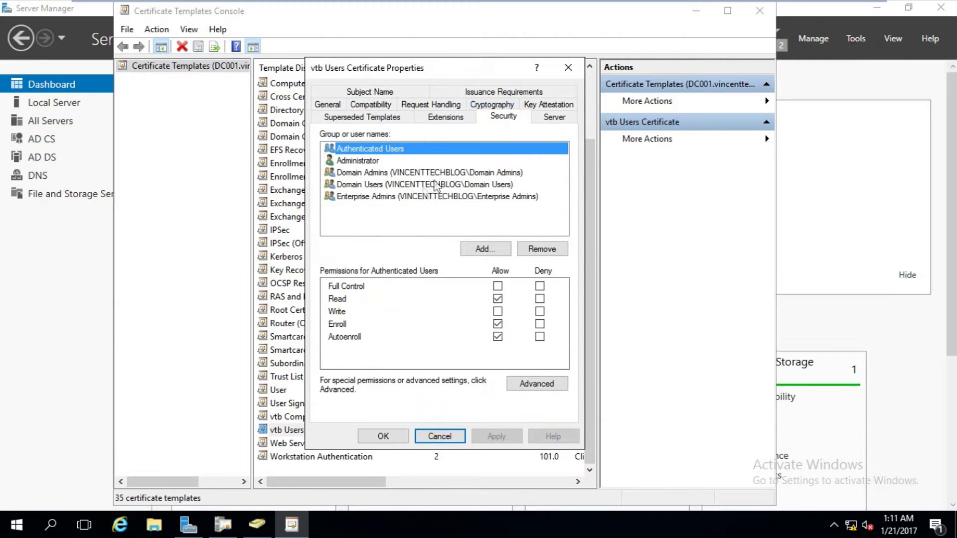
pyautogui.click(417, 186)
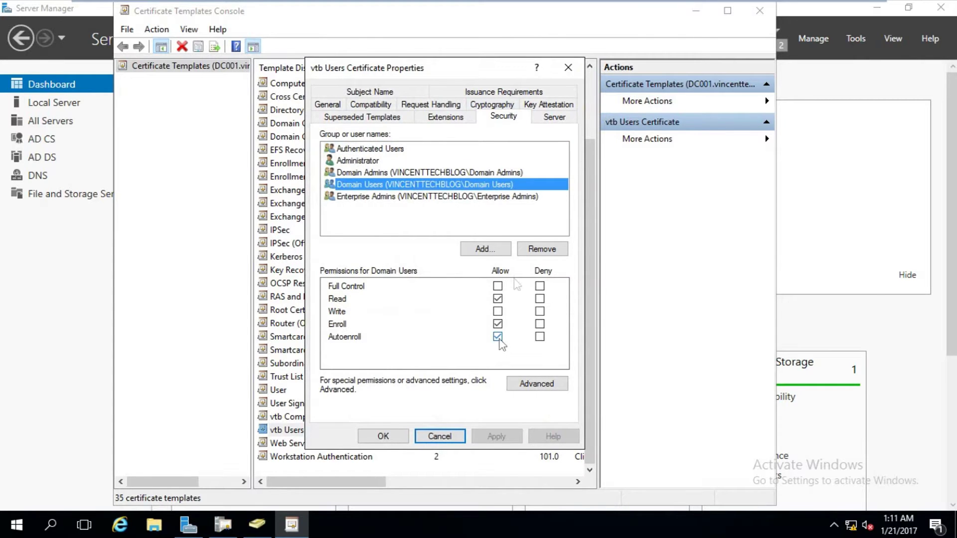
pyautogui.click(568, 67)
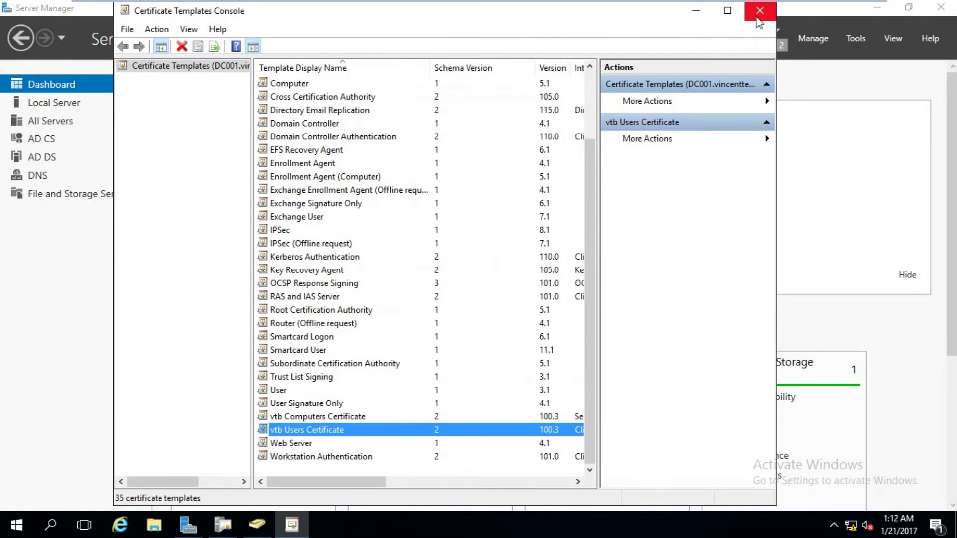
pyautogui.click(758, 11)
pyautogui.scroll(-2, 304, 295)
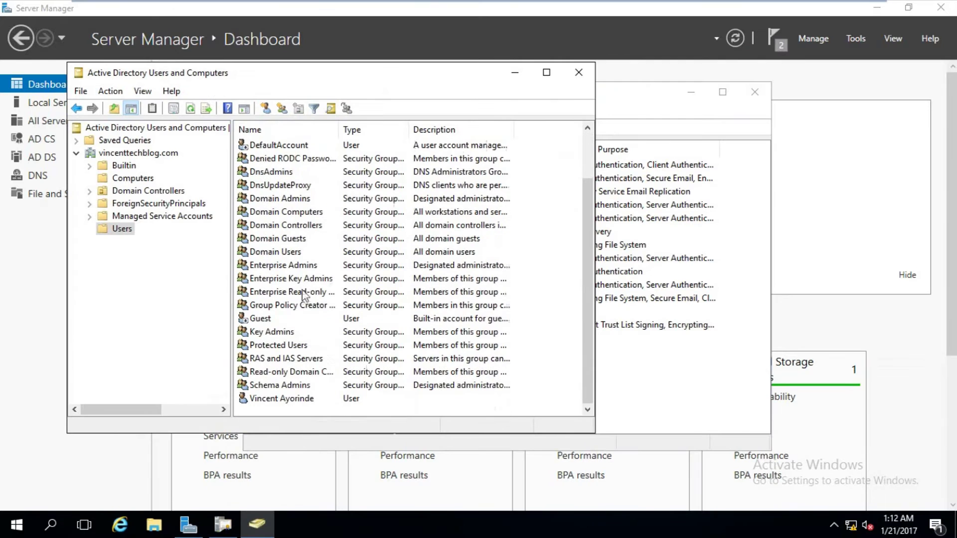
# Start a new user in Users named Sample User with logon name sample.
pyautogui.click(294, 335)
pyautogui.rightClick(122, 230)
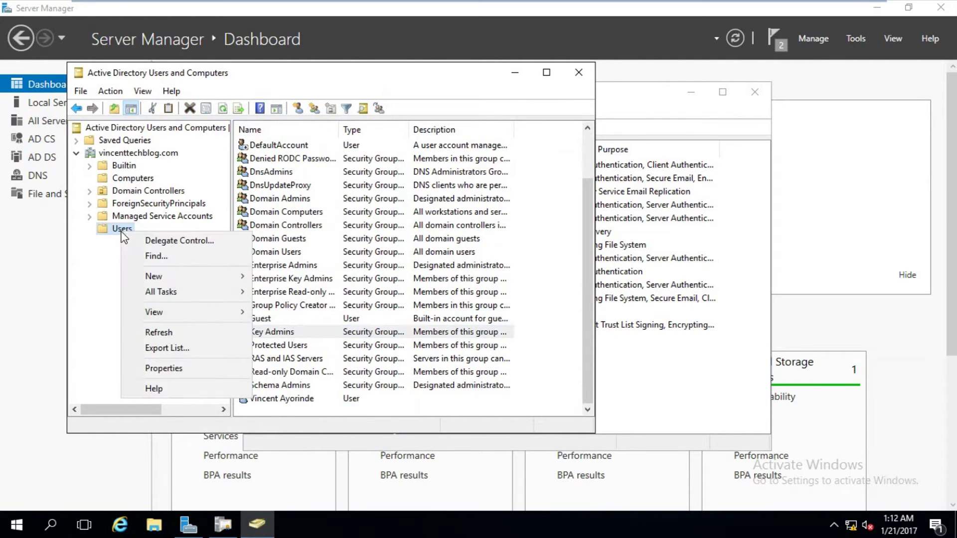
pyautogui.moveTo(202, 273)
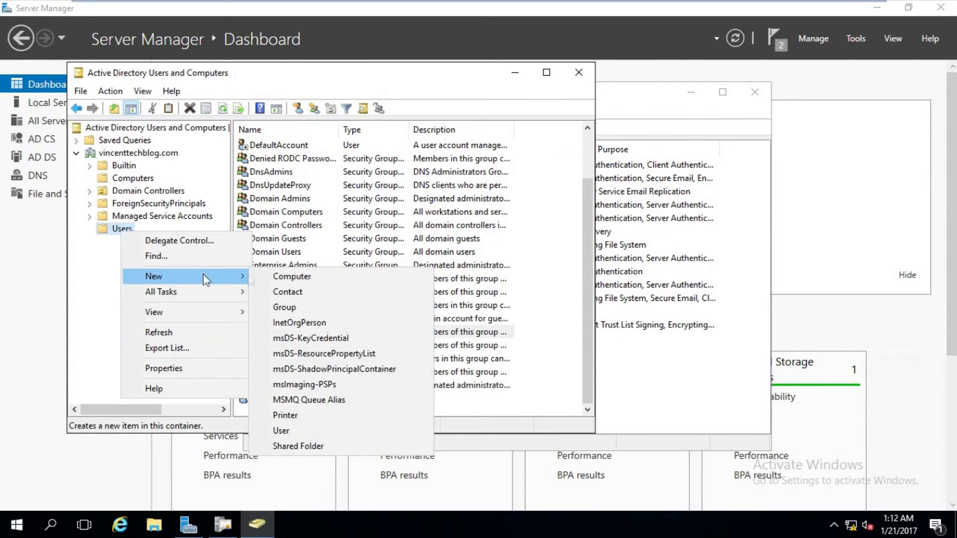
pyautogui.click(288, 436)
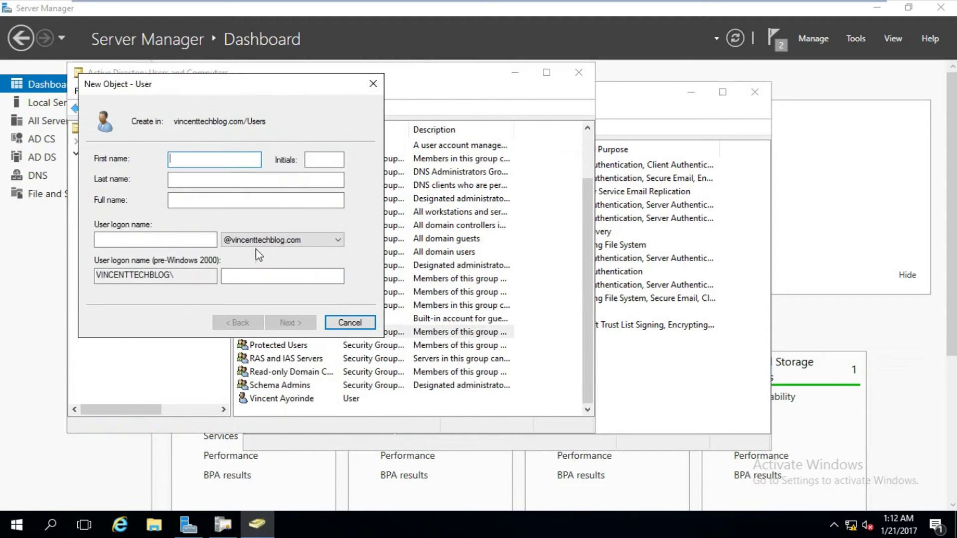
pyautogui.write('Dsm')
pyautogui.press('BackSpace')
pyautogui.press('BackSpace')
pyautogui.write('Sample')
pyautogui.press('Tab')
pyautogui.press('Tab')
pyautogui.write('Us')
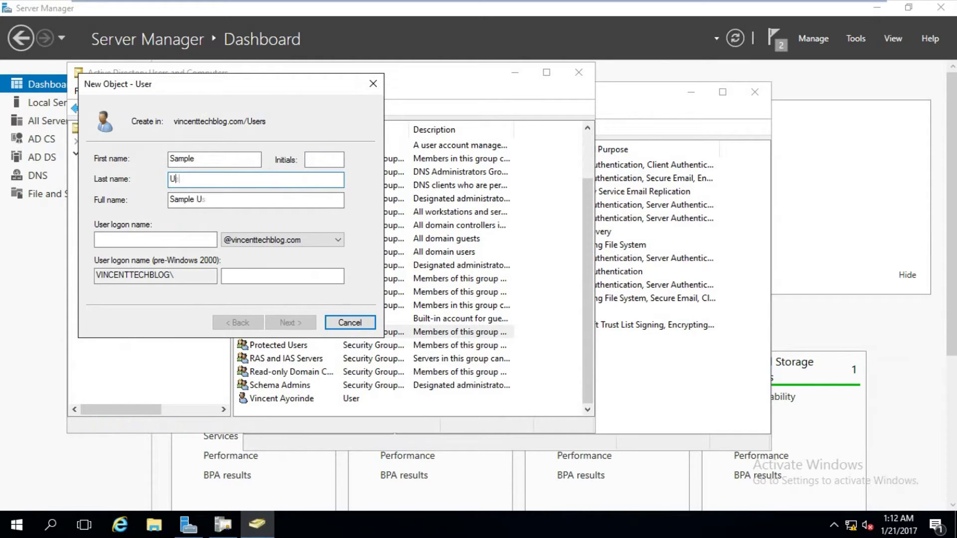
pyautogui.write('er')
pyautogui.press('Tab')
pyautogui.press('Tab')
pyautogui.write('sampl')
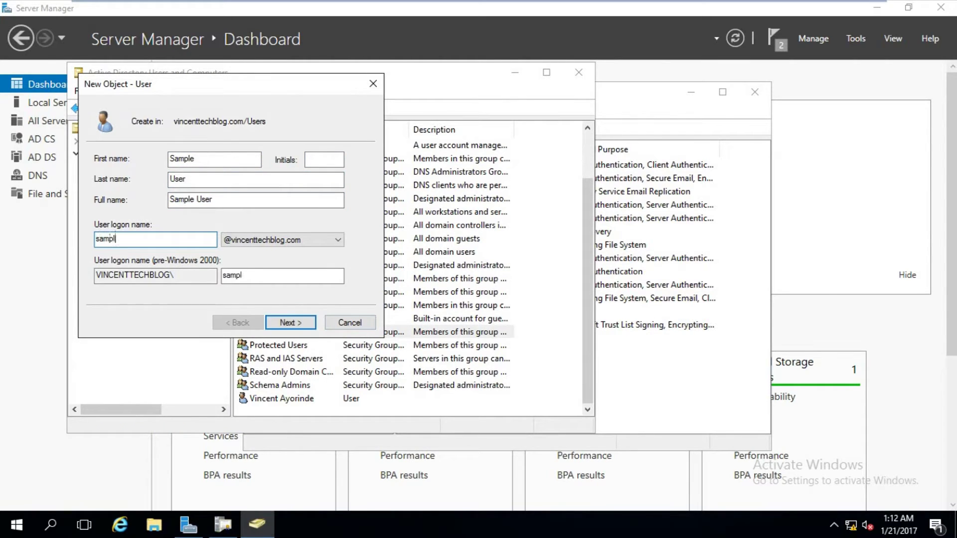
# Set the account password with 'must change password at next logon' unticked, and finish.
pyautogui.click(305, 326)
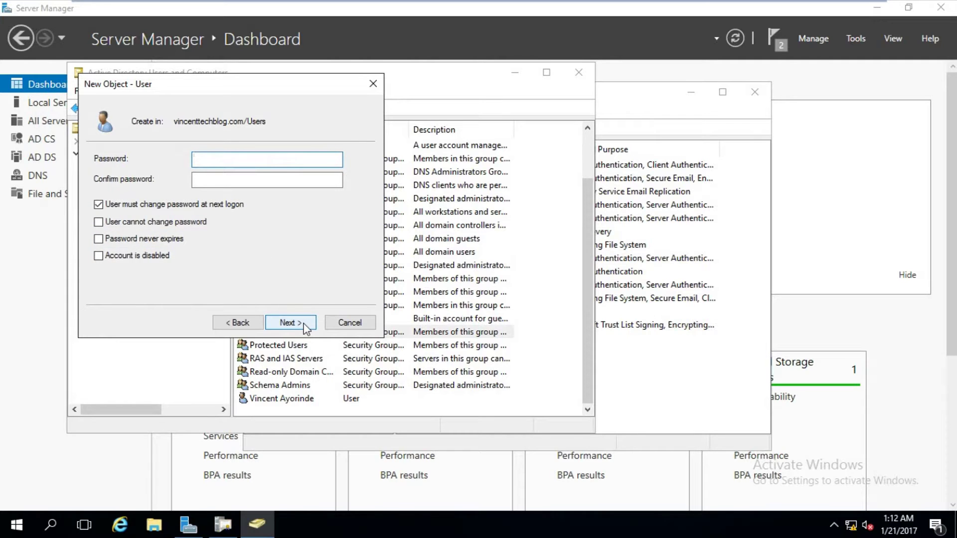
pyautogui.write('**********')
pyautogui.press('Tab')
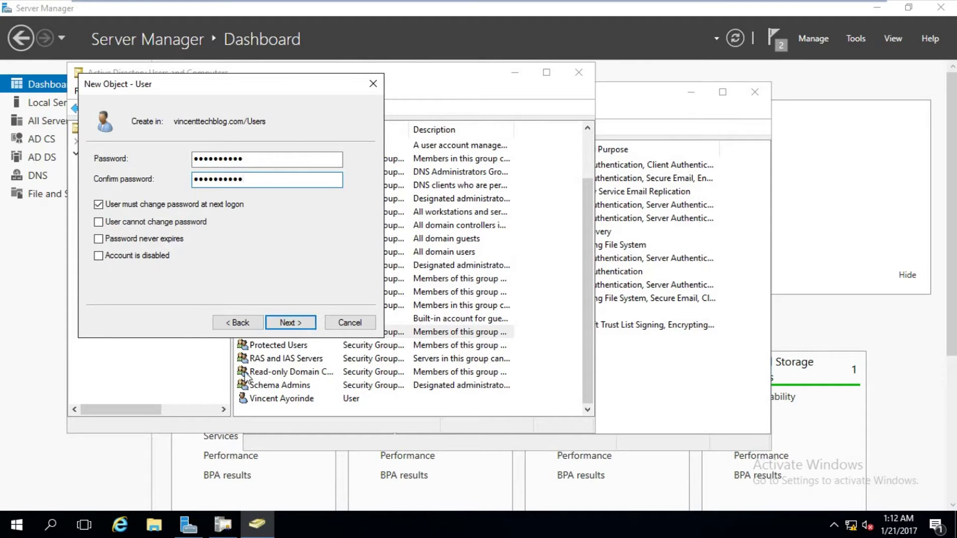
pyautogui.click(199, 205)
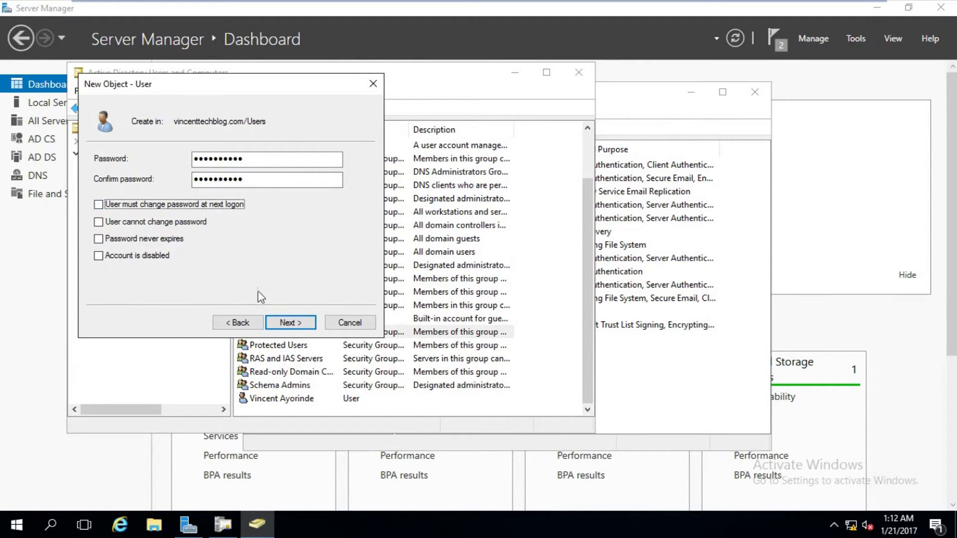
pyautogui.click(287, 322)
pyautogui.click(270, 319)
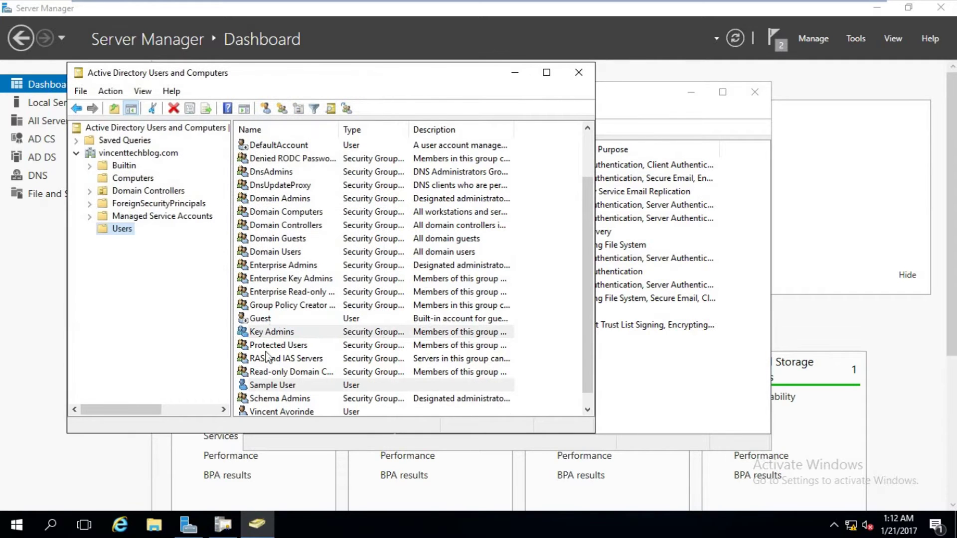
# Enter an e-mail address in Sample User's General properties and save it.
pyautogui.click(272, 387)
pyautogui.doubleClick(272, 387)
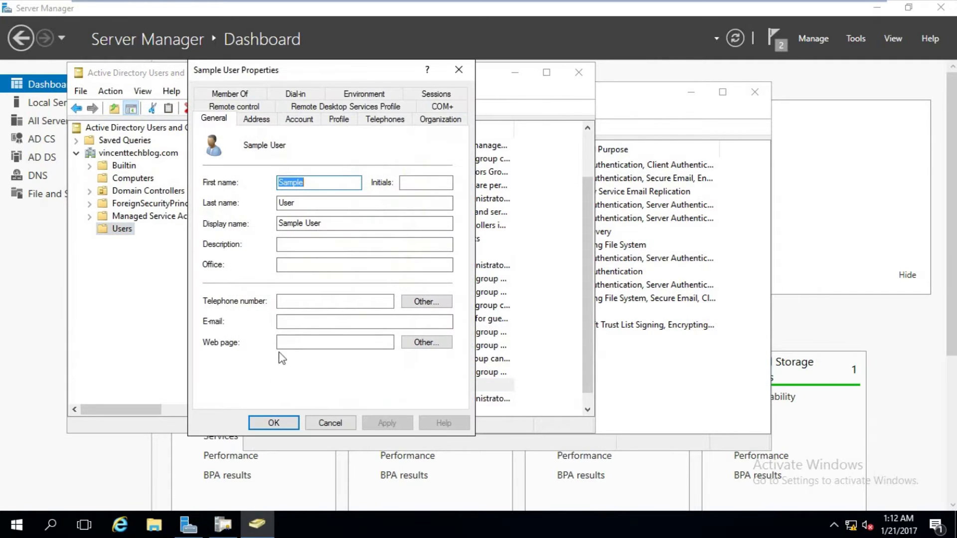
pyautogui.click(291, 324)
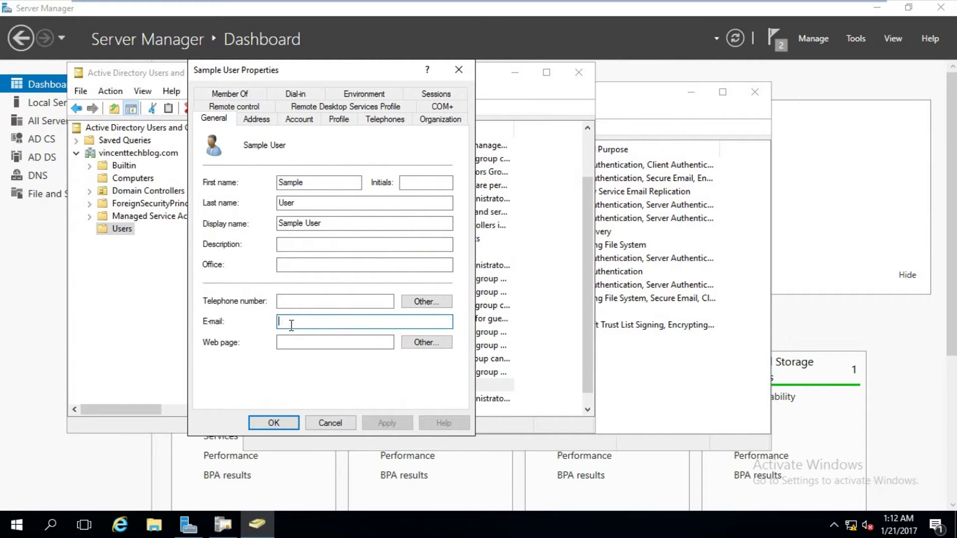
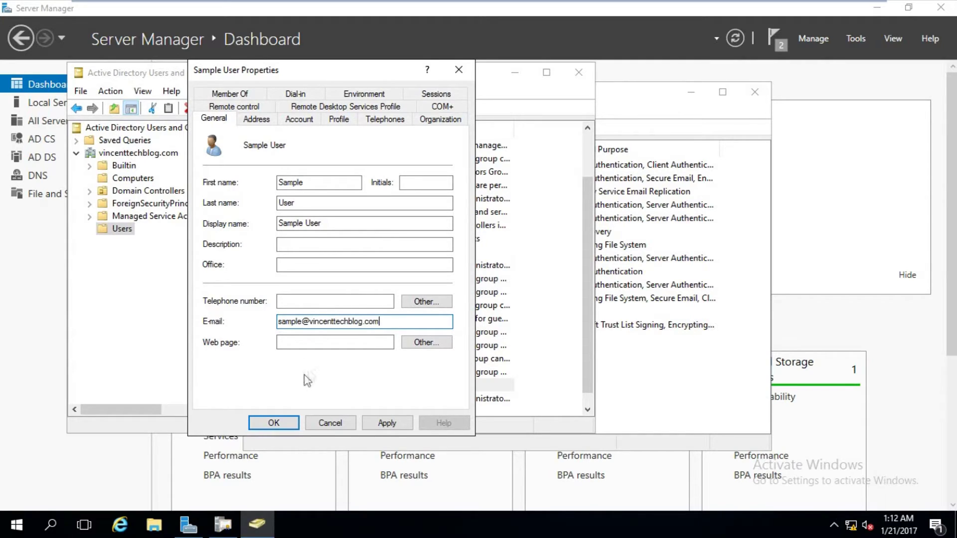
pyautogui.click(377, 426)
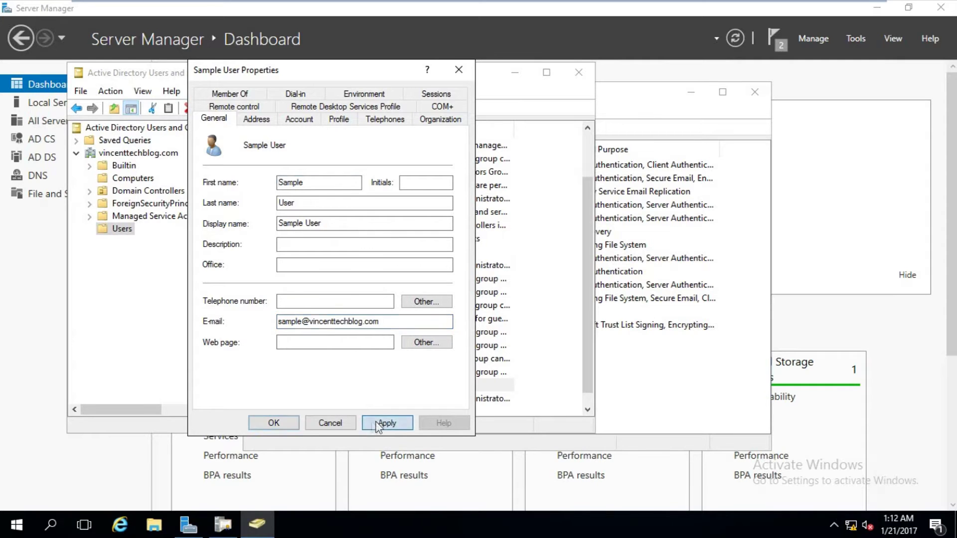
pyautogui.click(273, 422)
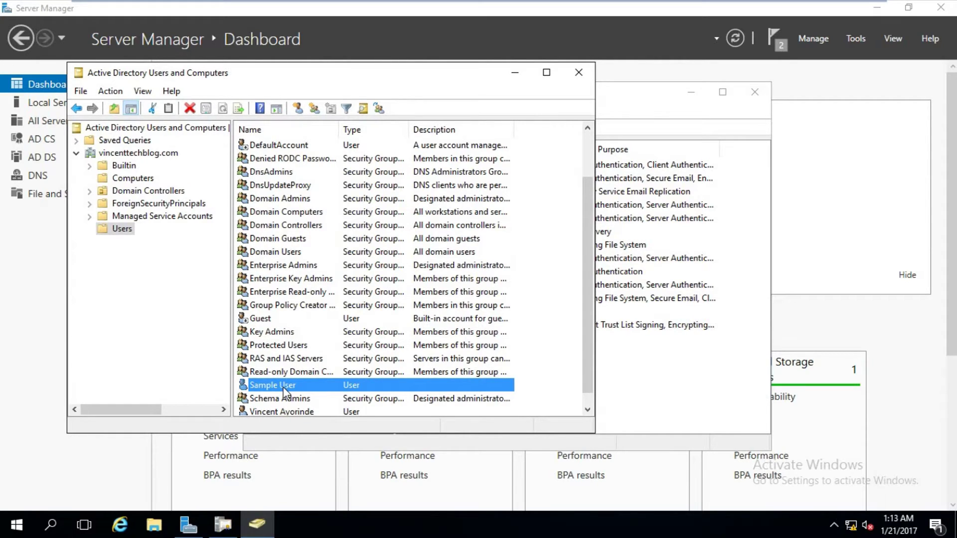
# Launch Group Policy Management from the server dashboard's Tools list.
pyautogui.click(514, 73)
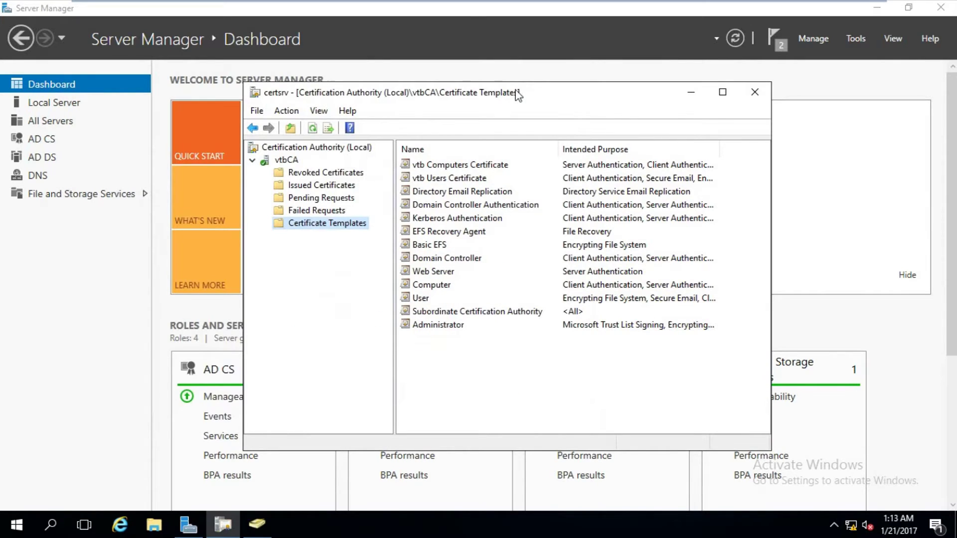
pyautogui.moveTo(504, 81); pyautogui.dragTo(522, 90)
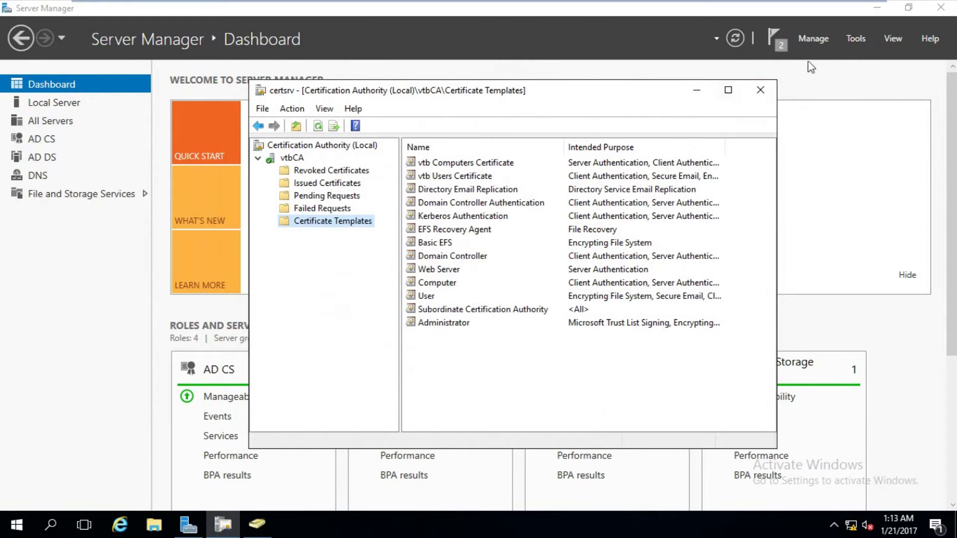
pyautogui.click(854, 41)
pyautogui.click(855, 42)
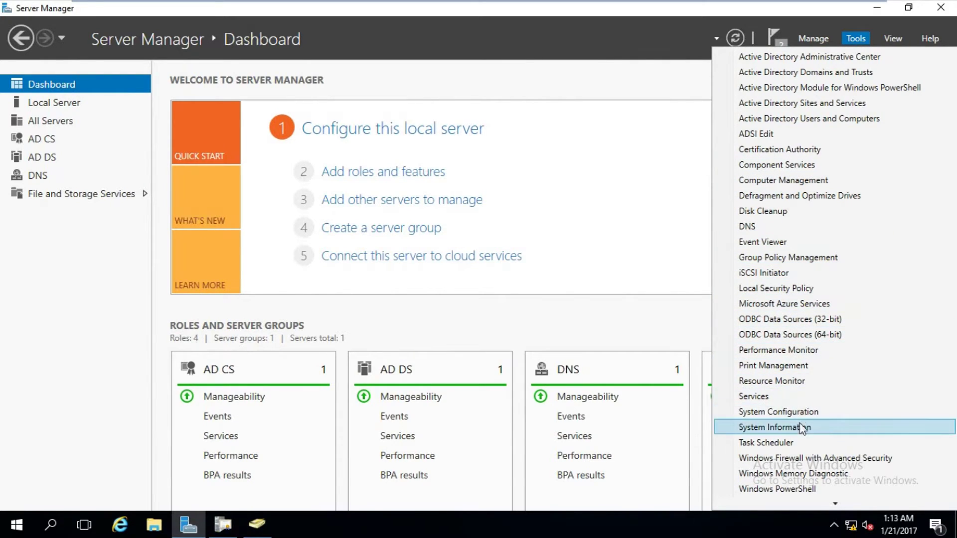
pyautogui.click(786, 259)
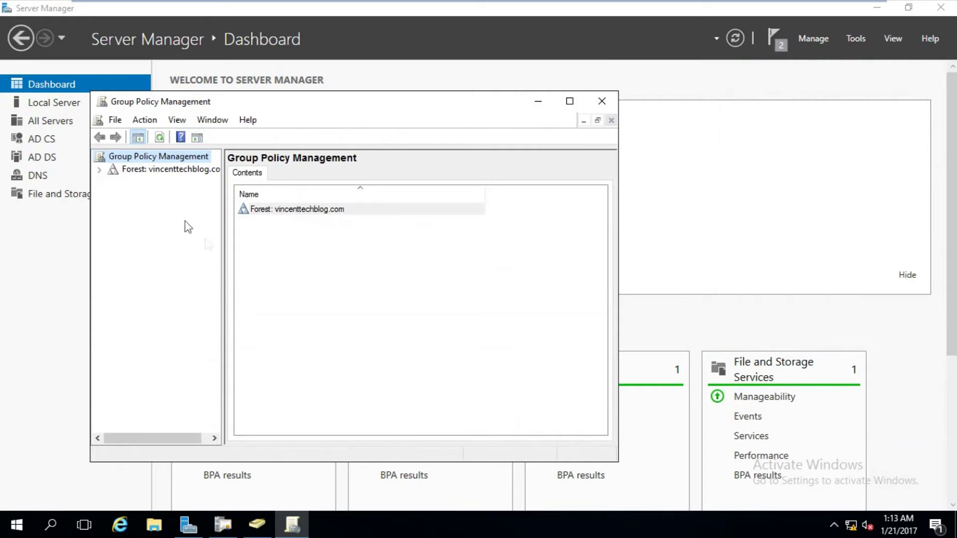
# Expand to vincenttechblog.com, dismiss the link warning, and edit the Default Domain Policy.
pyautogui.press('Tab')
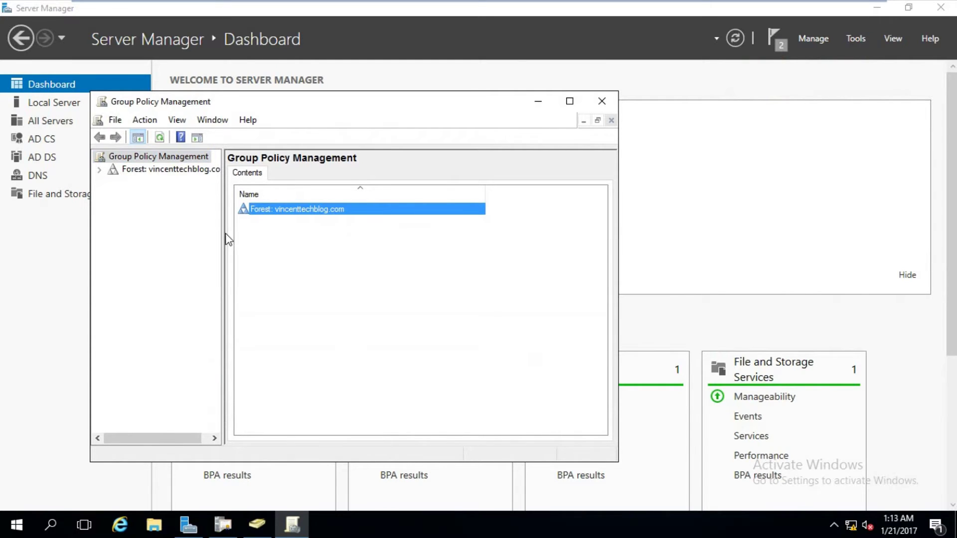
pyautogui.moveTo(223, 233); pyautogui.dragTo(290, 234)
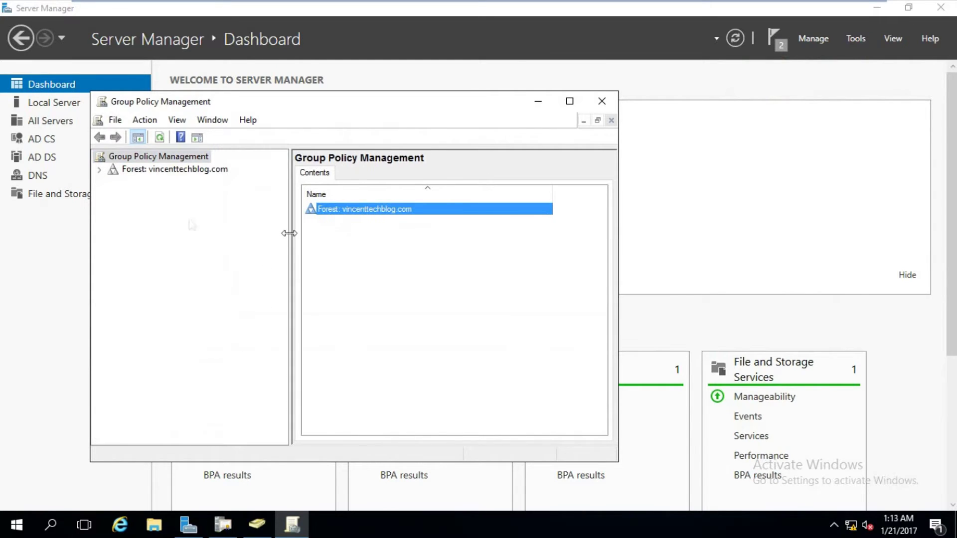
pyautogui.click(99, 170)
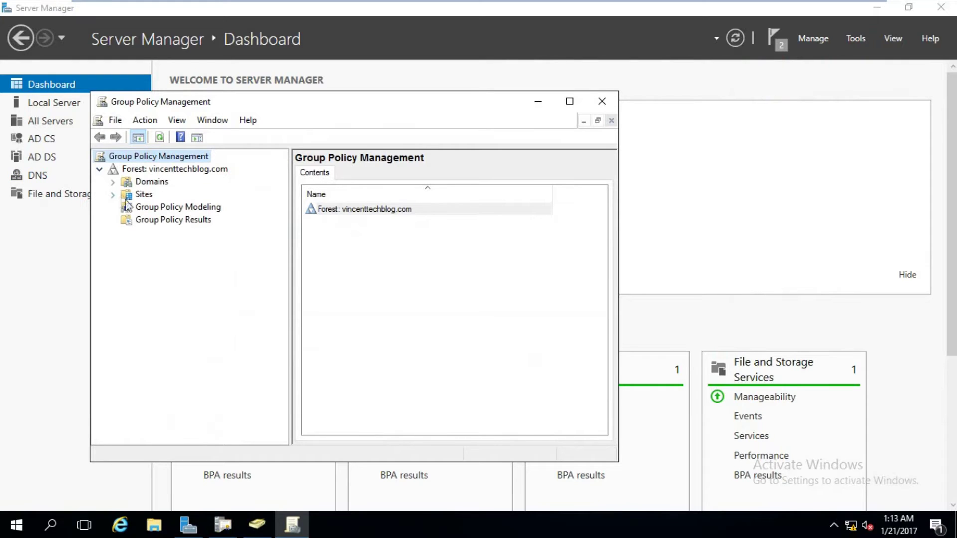
pyautogui.click(113, 182)
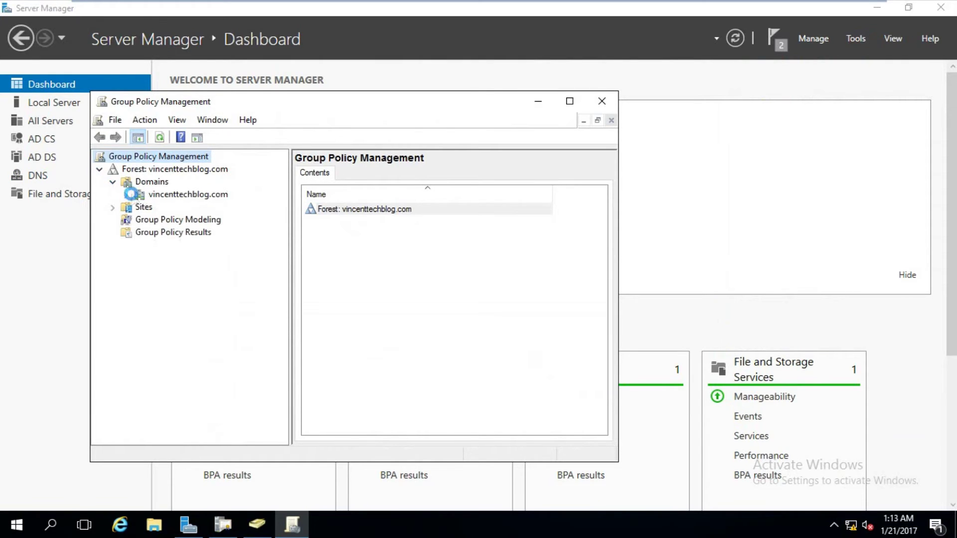
pyautogui.click(126, 194)
pyautogui.click(173, 213)
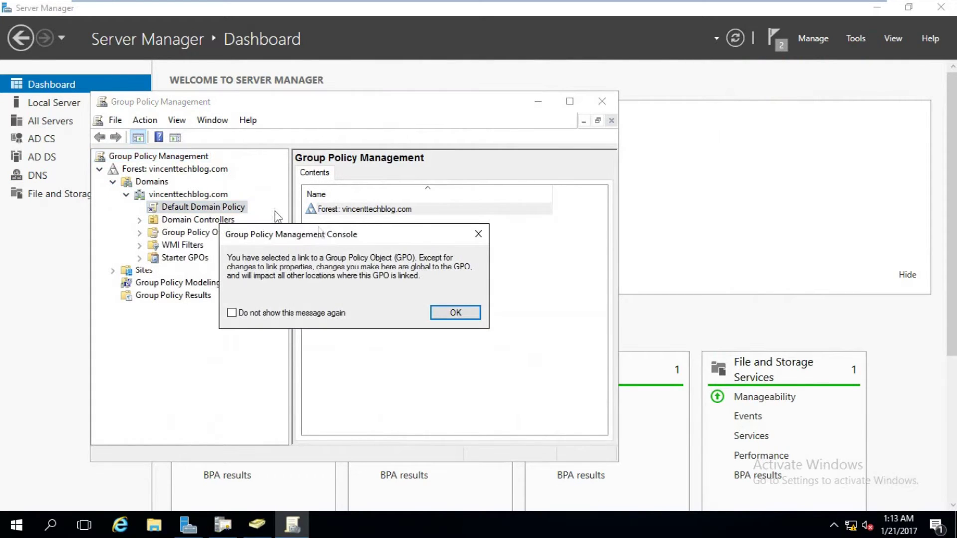
pyautogui.click(454, 313)
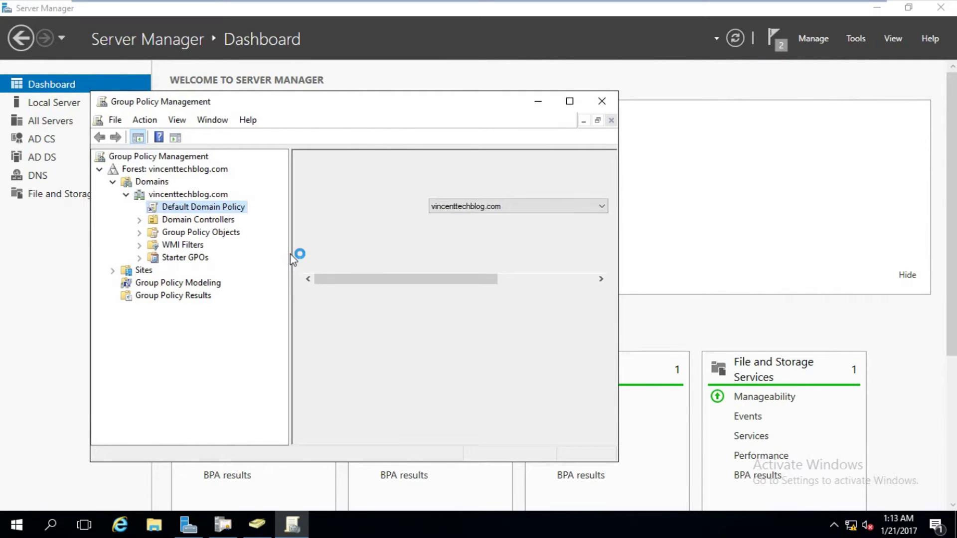
pyautogui.moveTo(295, 263); pyautogui.dragTo(286, 264)
pyautogui.rightClick(194, 209)
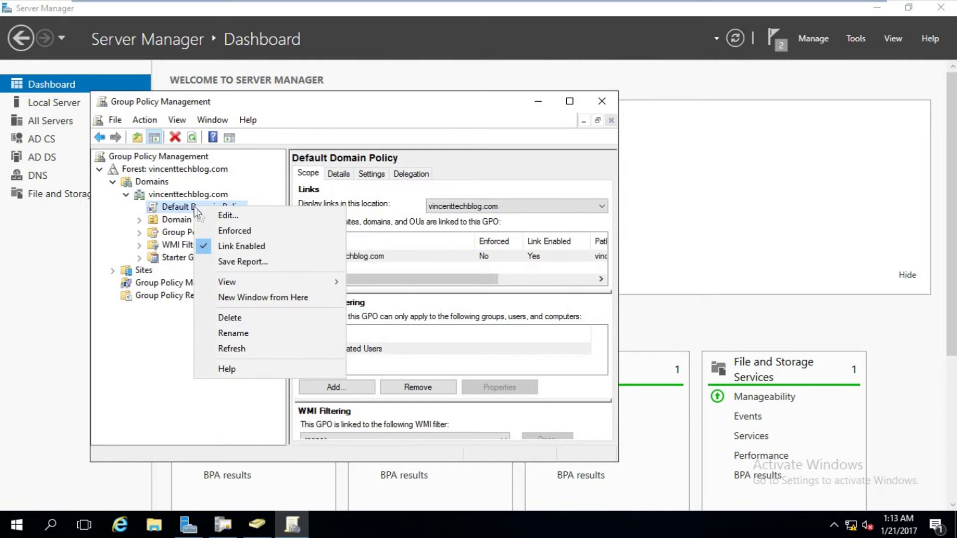
pyautogui.click(201, 213)
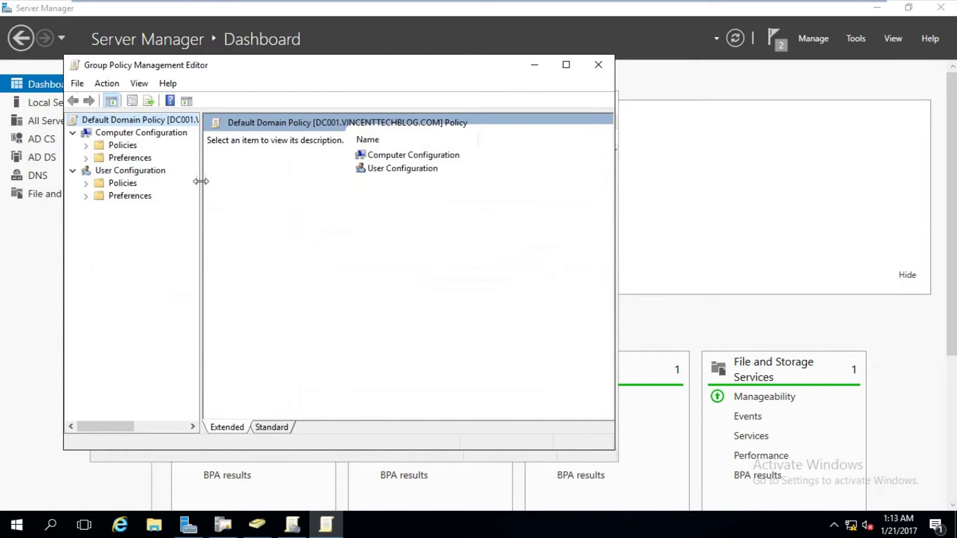
# Open Certificate Services Client - Auto-Enrollment under User Configuration's Public Key Policies.
pyautogui.moveTo(199, 182); pyautogui.dragTo(230, 184)
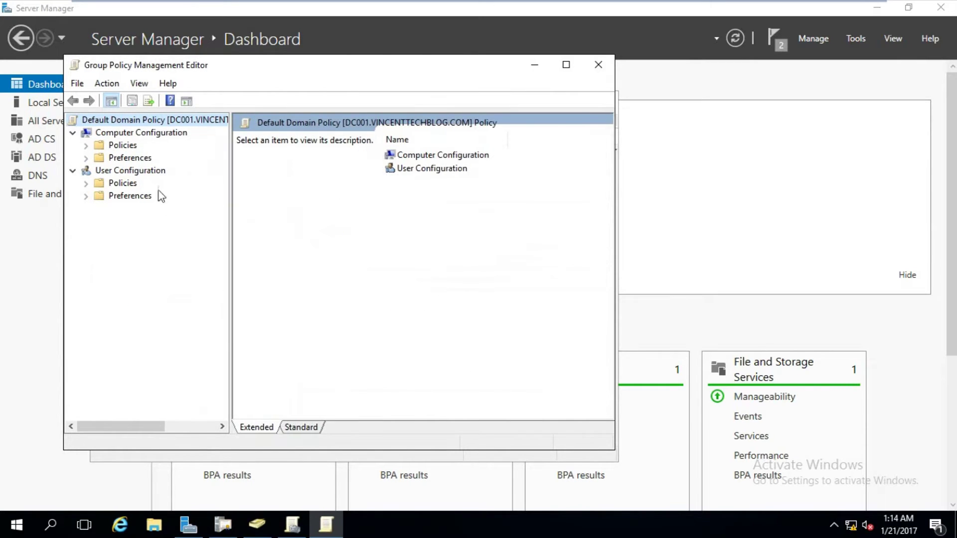
pyautogui.click(85, 183)
pyautogui.click(99, 208)
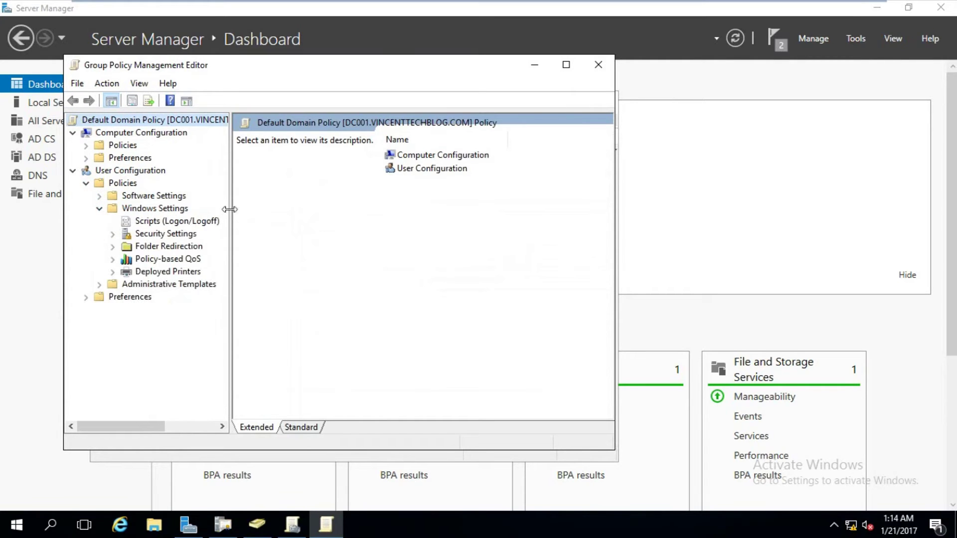
pyautogui.moveTo(231, 208); pyautogui.dragTo(282, 209)
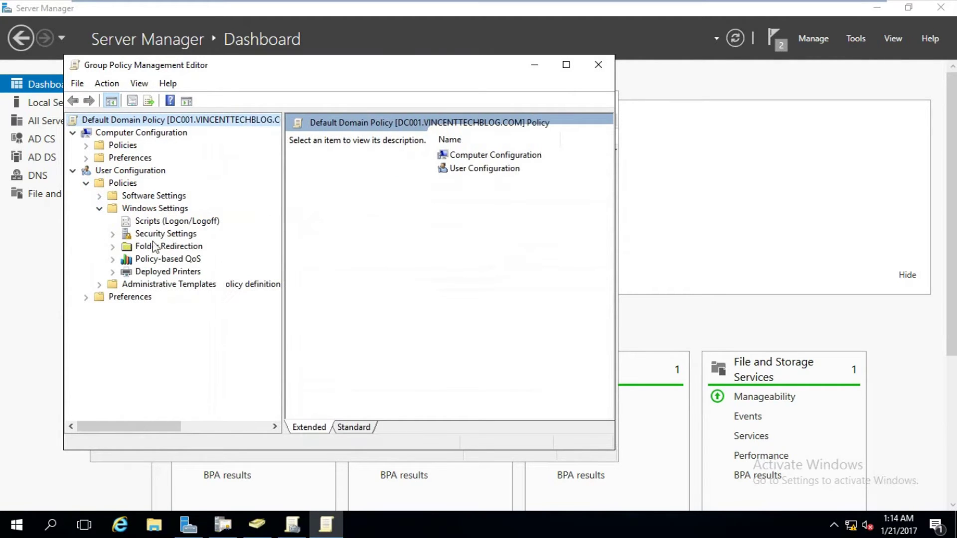
pyautogui.click(113, 233)
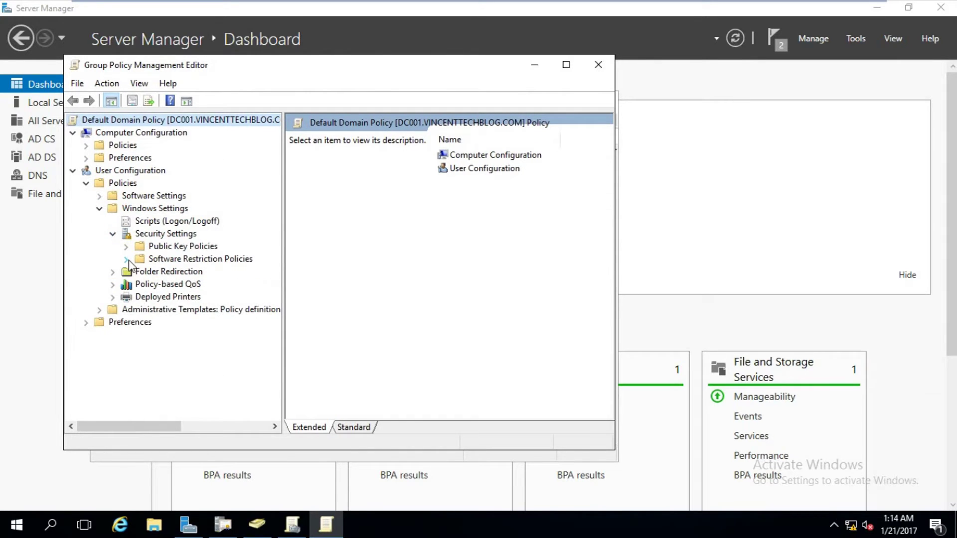
pyautogui.click(126, 246)
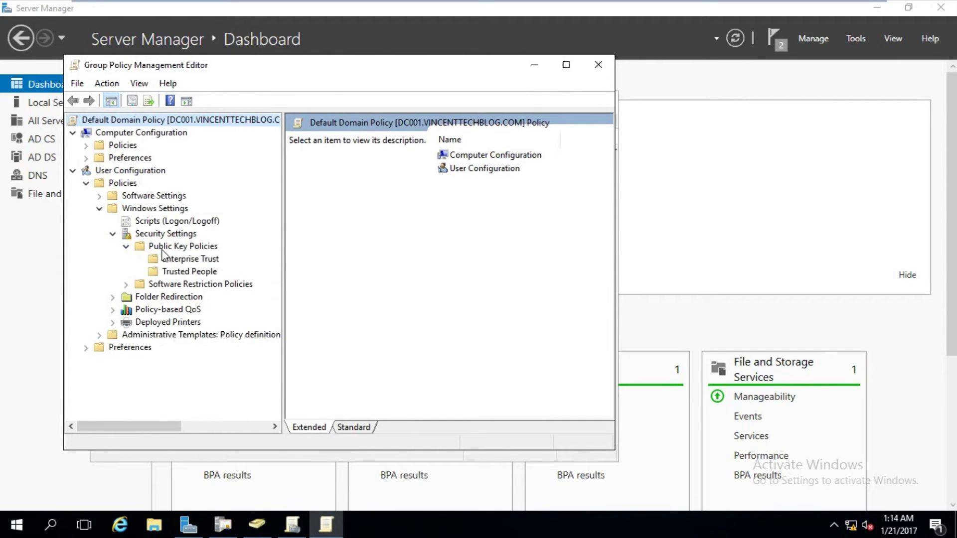
pyautogui.click(162, 249)
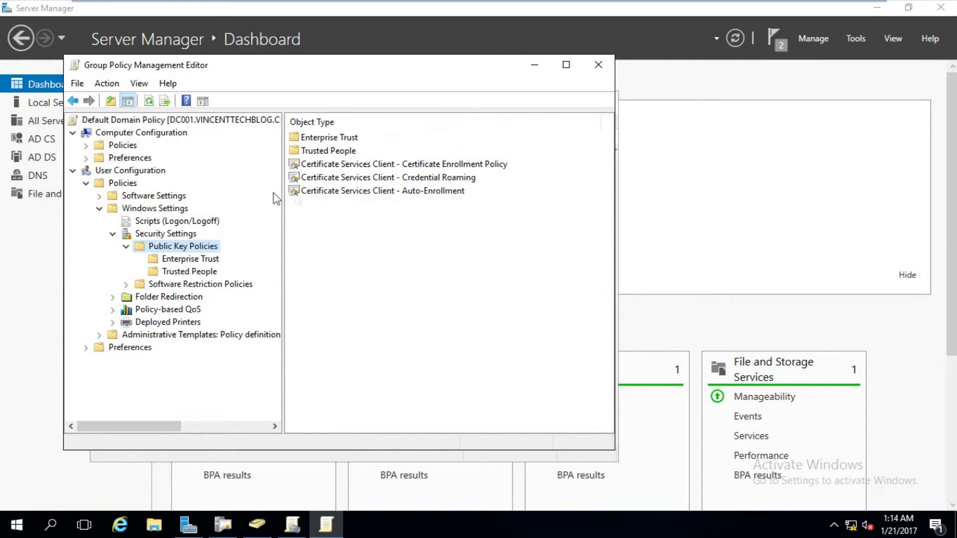
pyautogui.doubleClick(372, 191)
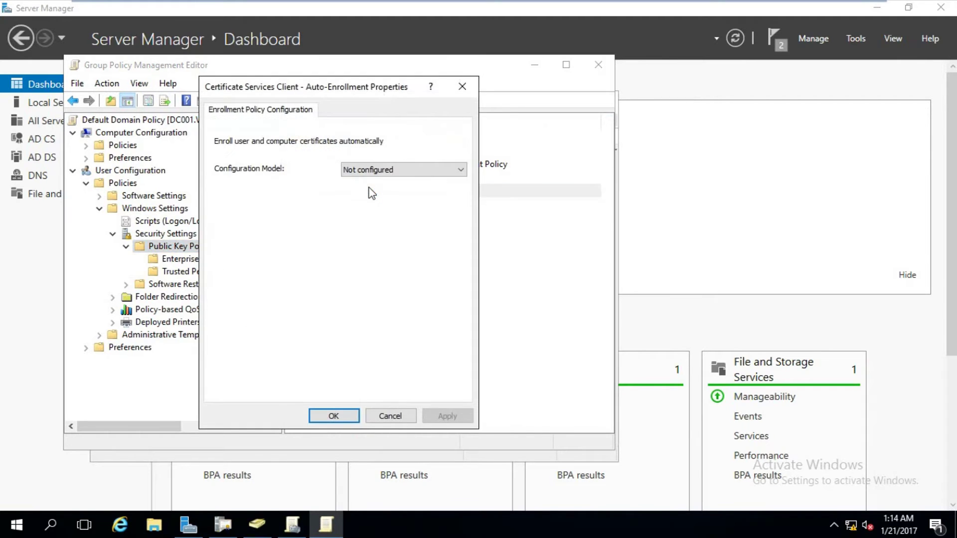
# Enable user auto-enrollment with renewal, template updates and expiry notifications, and apply it.
pyautogui.click(371, 170)
pyautogui.click(371, 193)
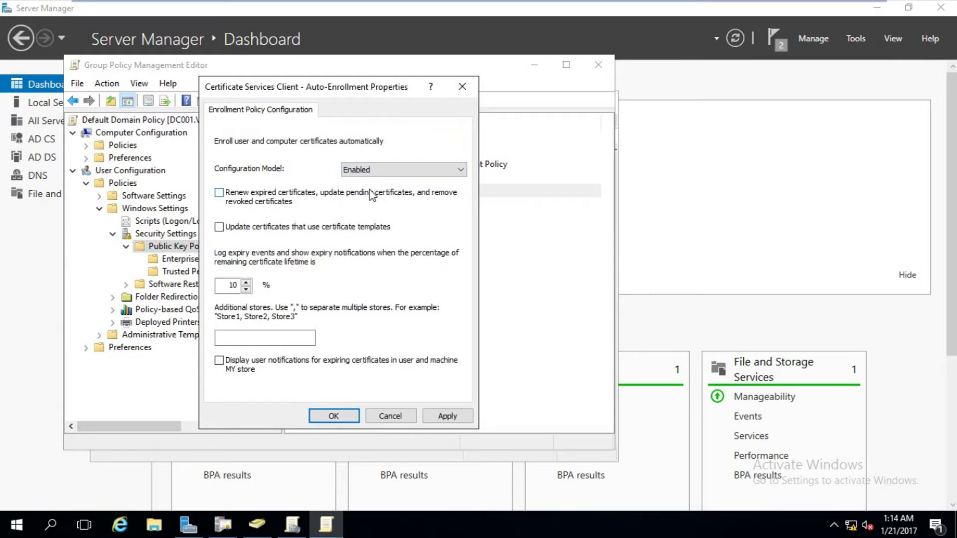
pyautogui.click(276, 199)
pyautogui.click(248, 370)
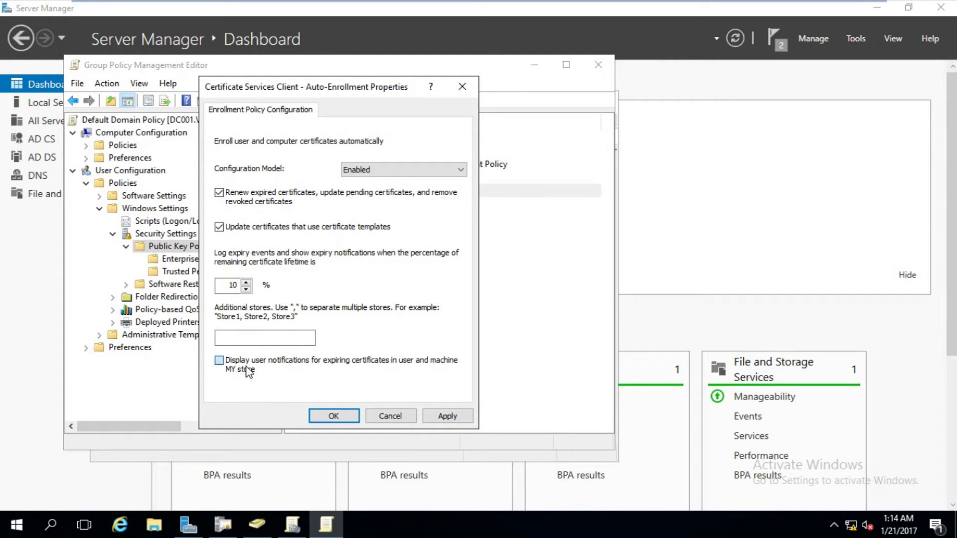
pyautogui.click(441, 416)
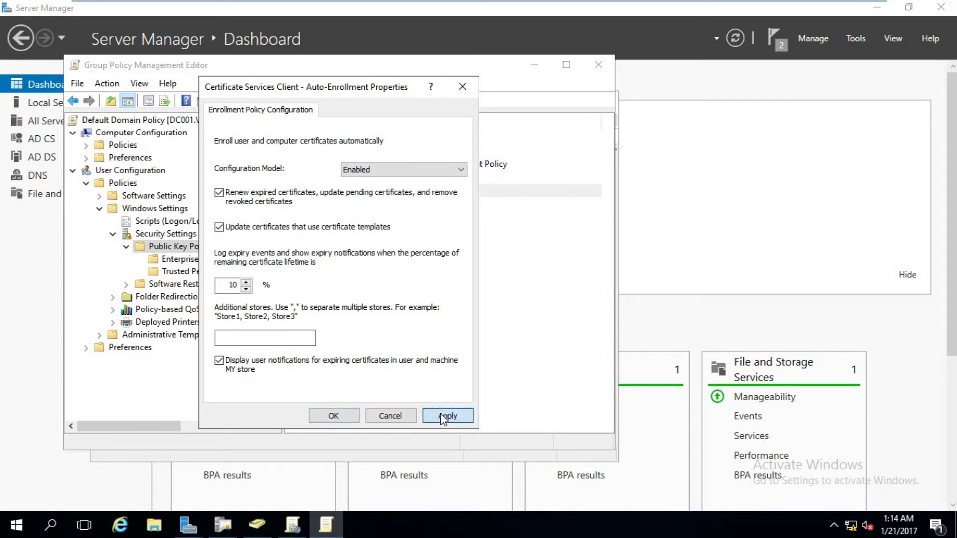
pyautogui.click(333, 415)
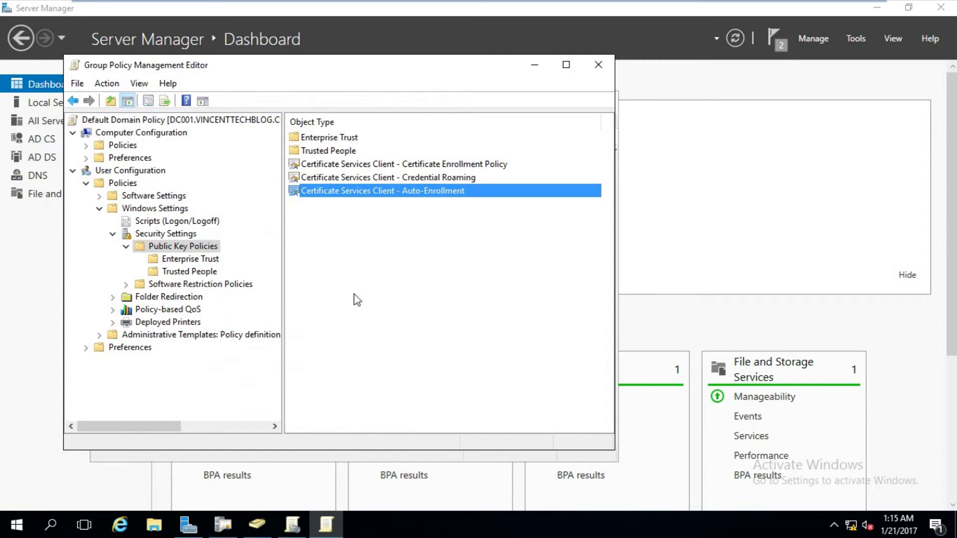
pyautogui.press('super+r')
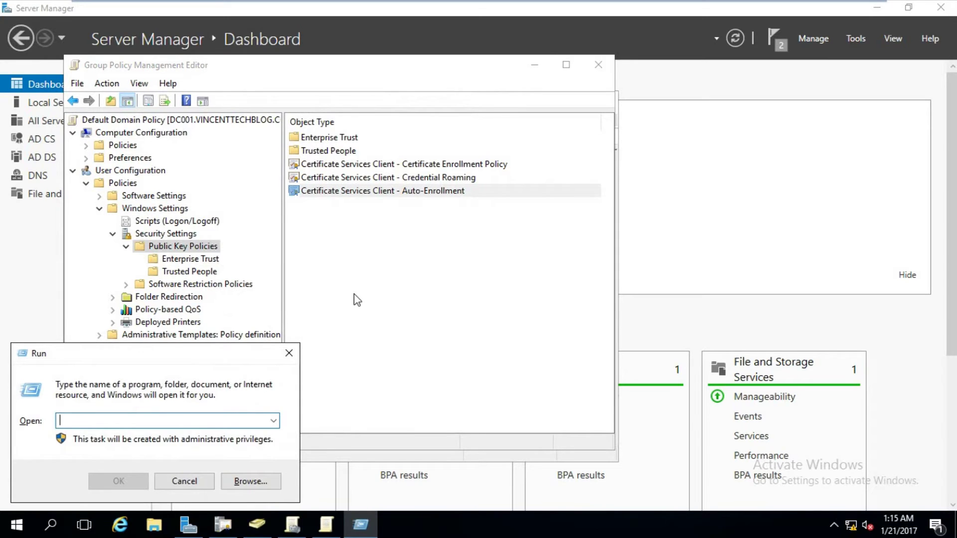
# Open cmd and run gpupdate /force until both policy updates complete.
pyautogui.write('cmd')
pyautogui.press('Return')
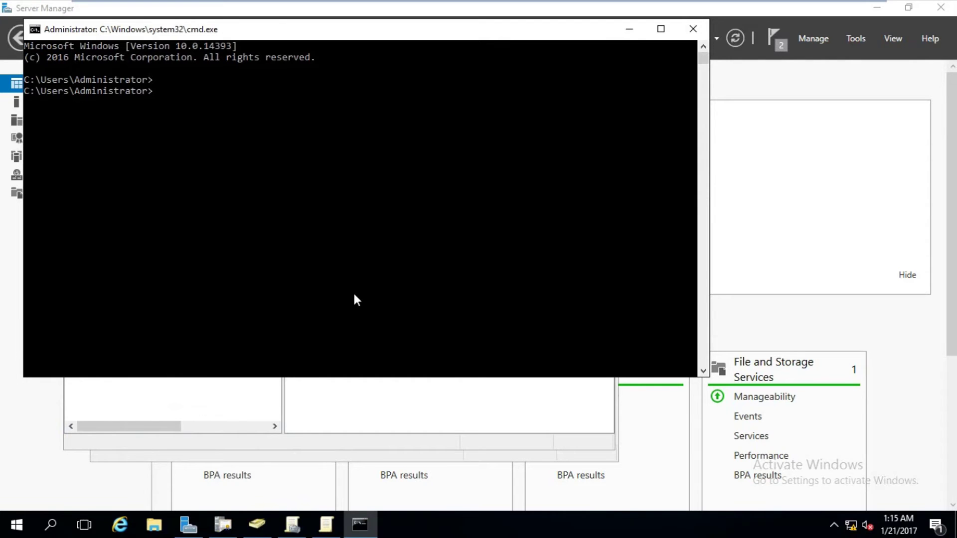
pyautogui.write('gpupdate /force')
pyautogui.press('Return')
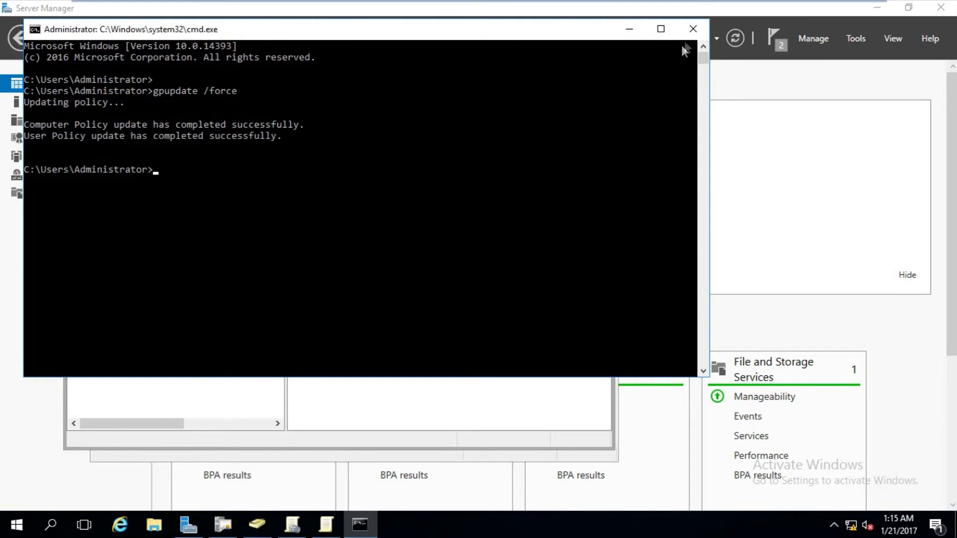
# Close Command Prompt, the policy editor and Group Policy Management, returning to the vtbCA console.
pyautogui.click(691, 30)
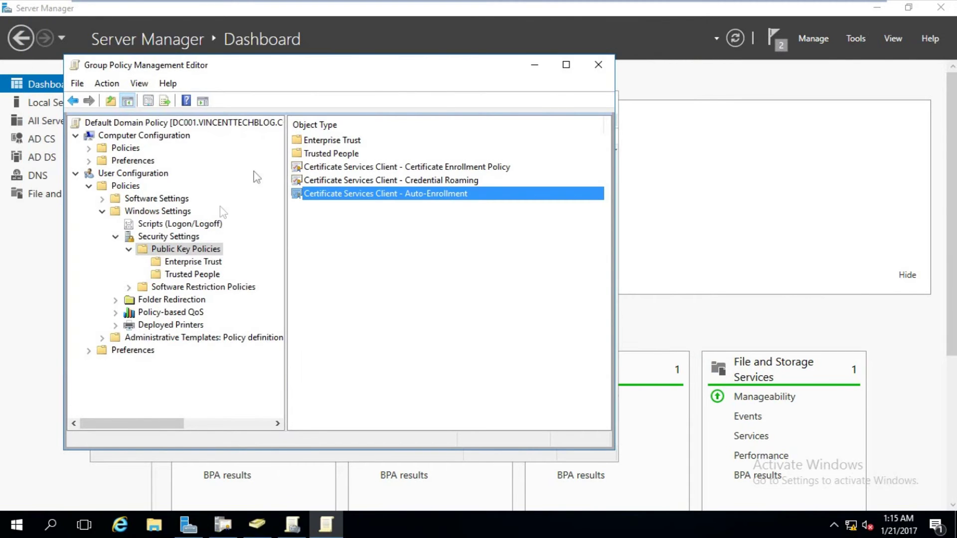
pyautogui.click(600, 70)
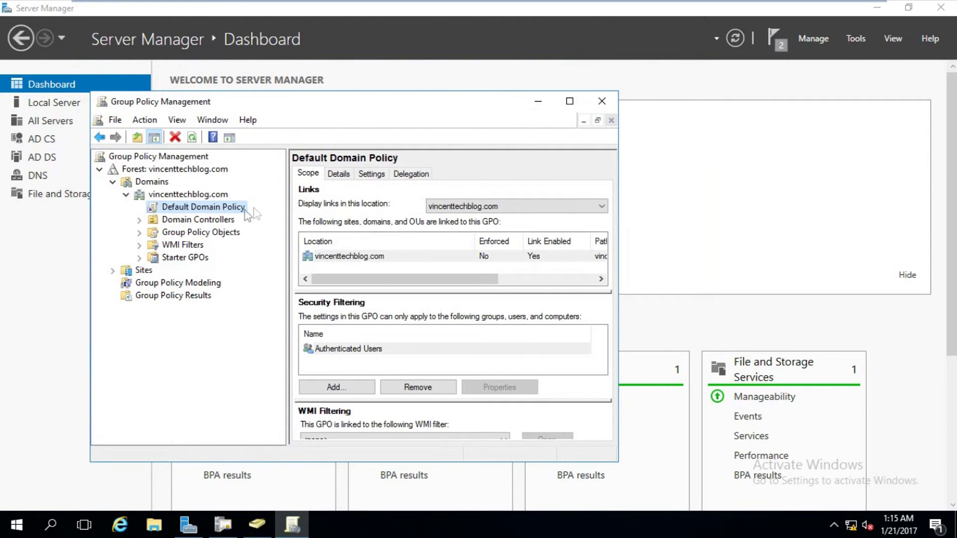
pyautogui.click(601, 101)
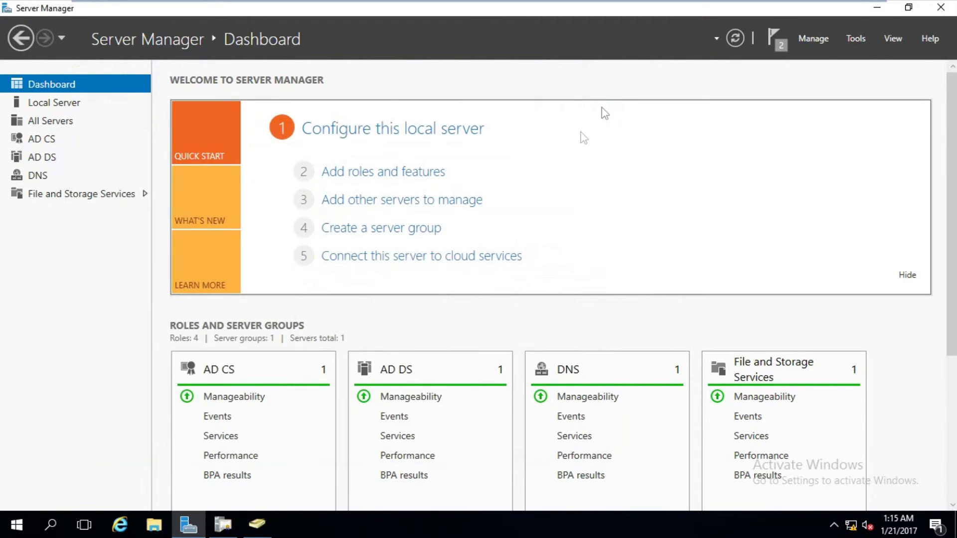
pyautogui.moveTo(258, 533)
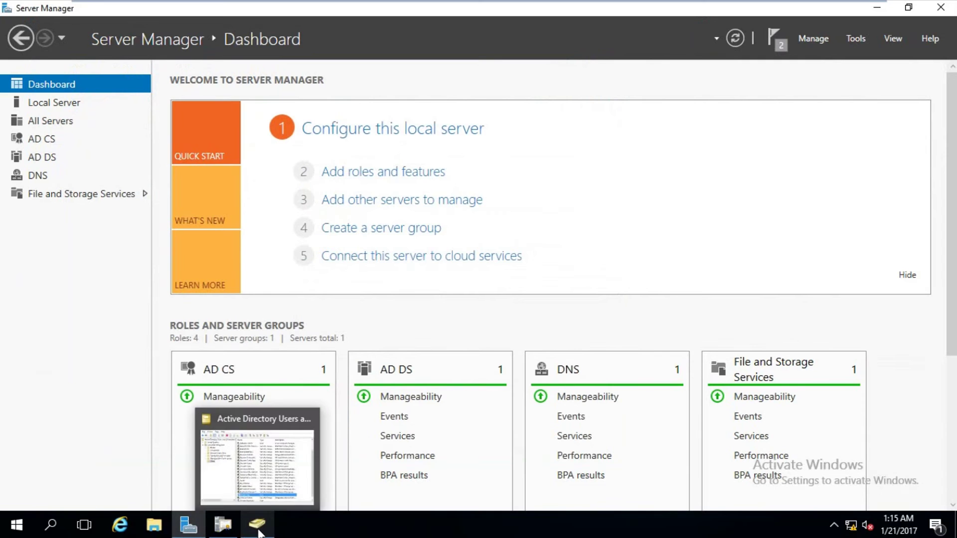
pyautogui.click(258, 532)
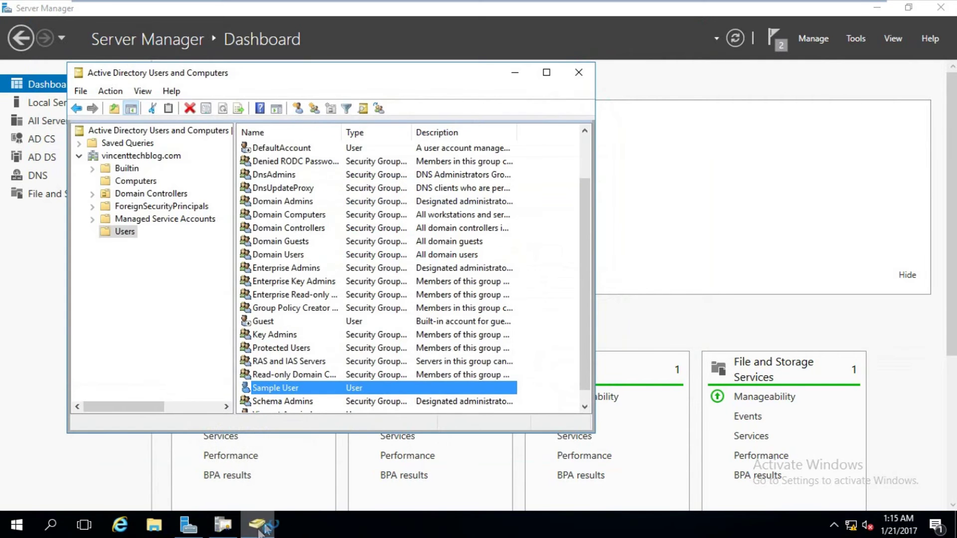
pyautogui.click(263, 531)
pyautogui.click(223, 524)
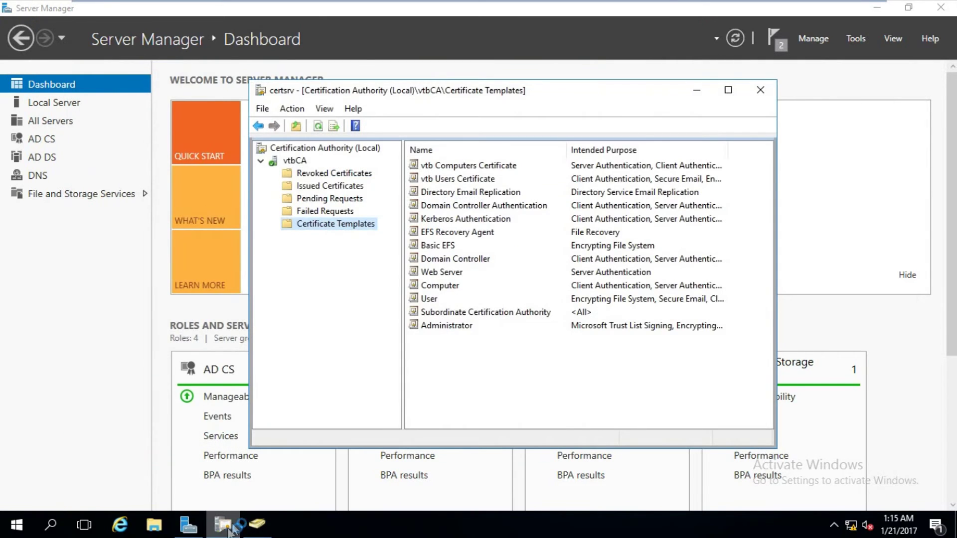
# Confirm vtb Users Certificate and vtb Computers Certificate are listed under Certificate Templates.
pyautogui.click(451, 178)
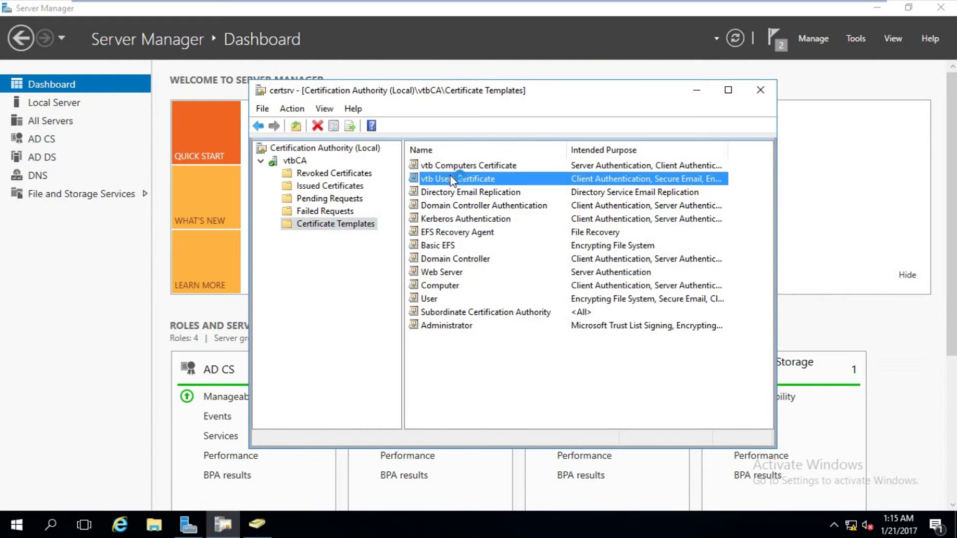
pyautogui.click(470, 166)
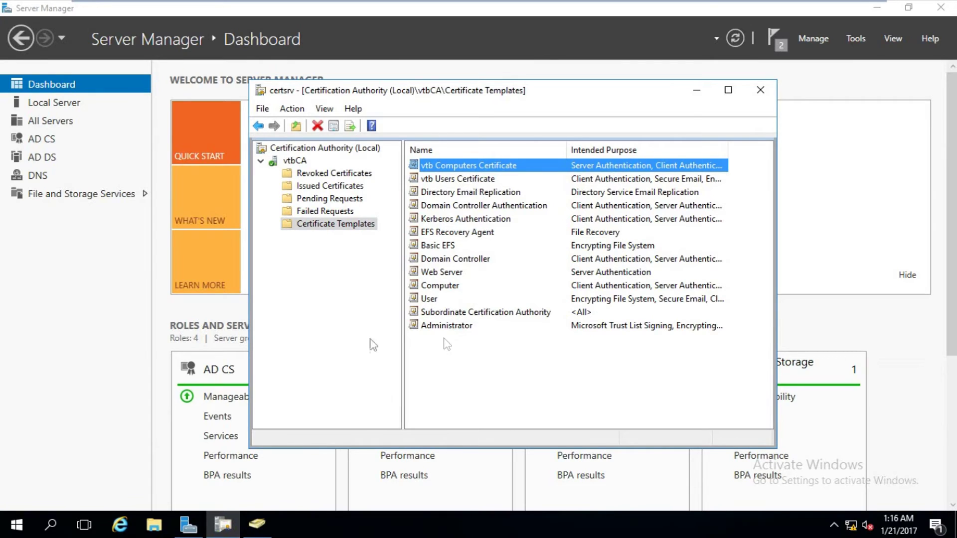
pyautogui.click(342, 339)
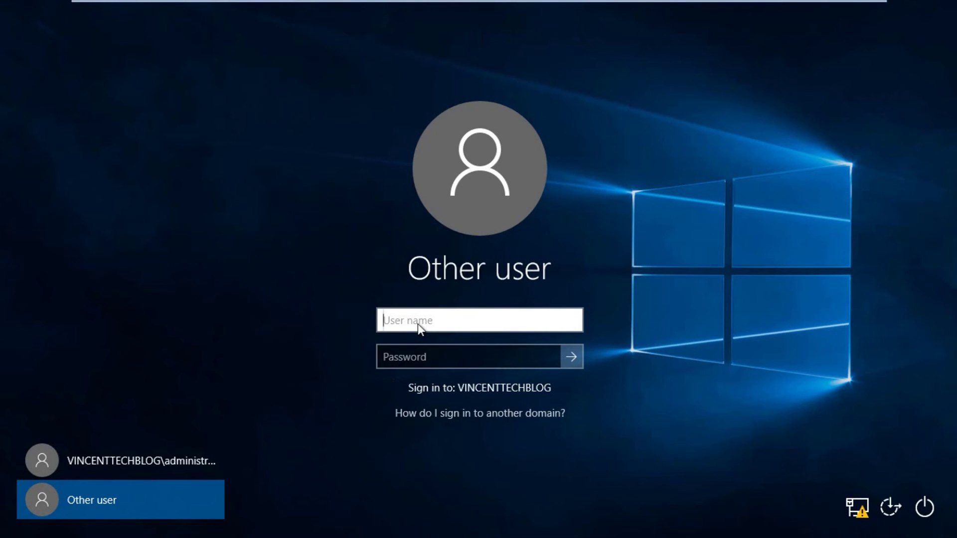
# Sign in to the domain as user sample with the account password.
pyautogui.write('sample')
pyautogui.press('Tab')
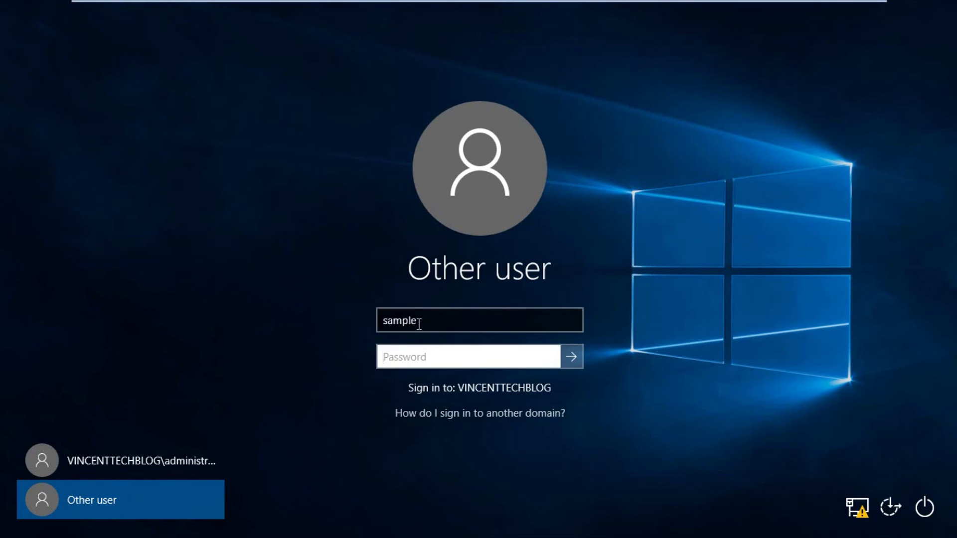
pyautogui.write('•••••••••')
pyautogui.press('Return')
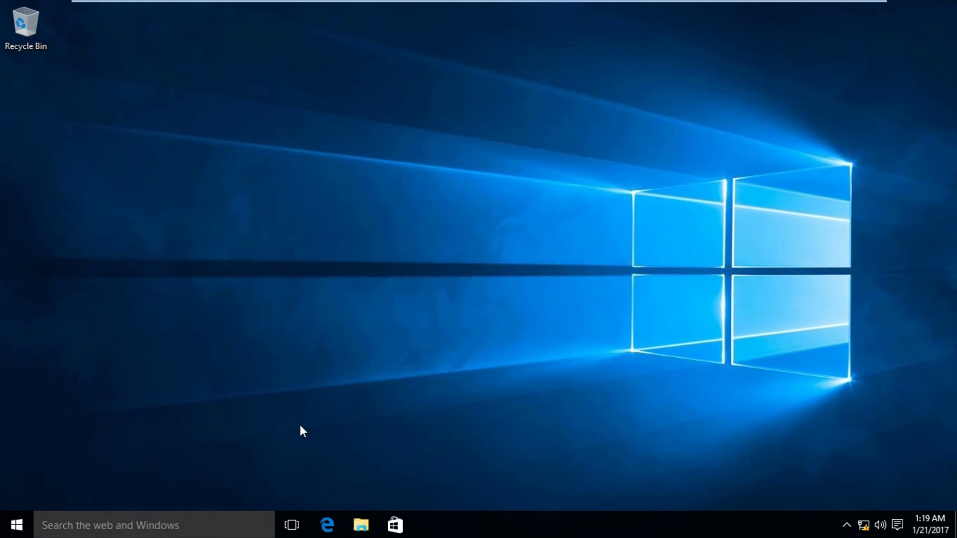
pyautogui.click(139, 527)
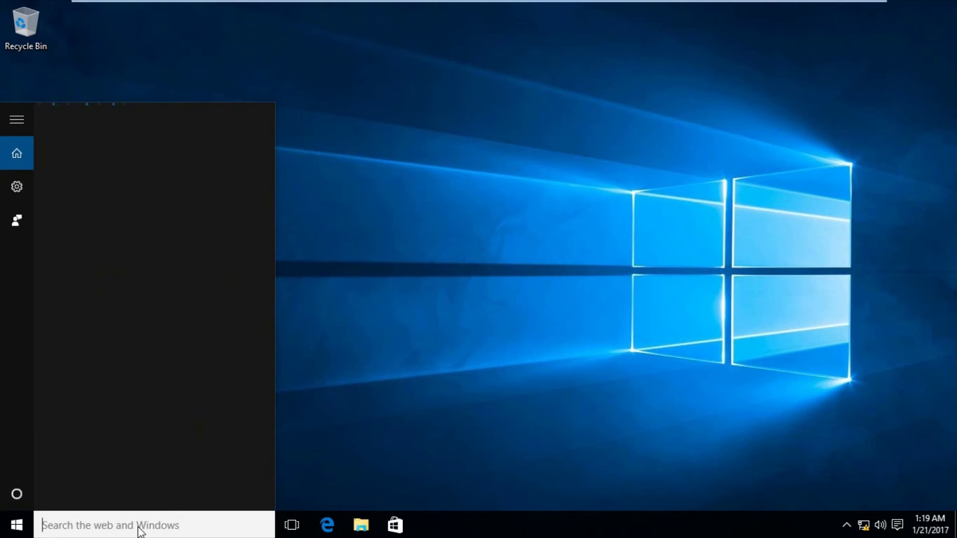
# Launch mmc and add the Certificates snap-in for the current user.
pyautogui.write('mmc')
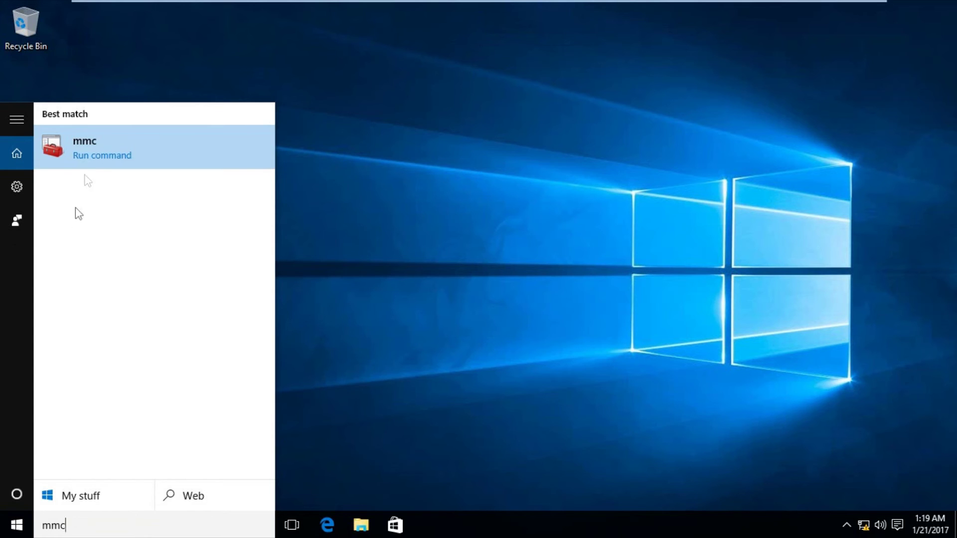
pyautogui.click(90, 159)
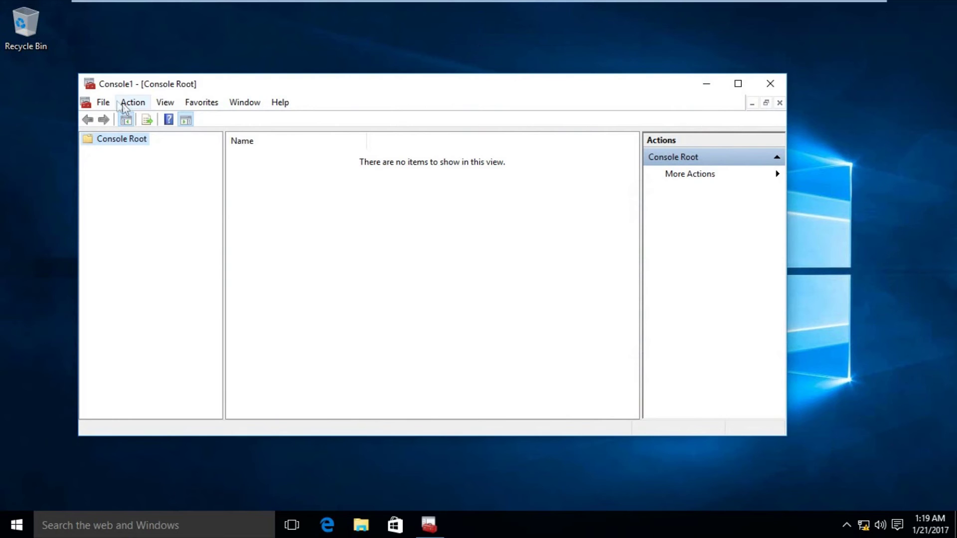
pyautogui.click(106, 103)
pyautogui.moveTo(114, 107)
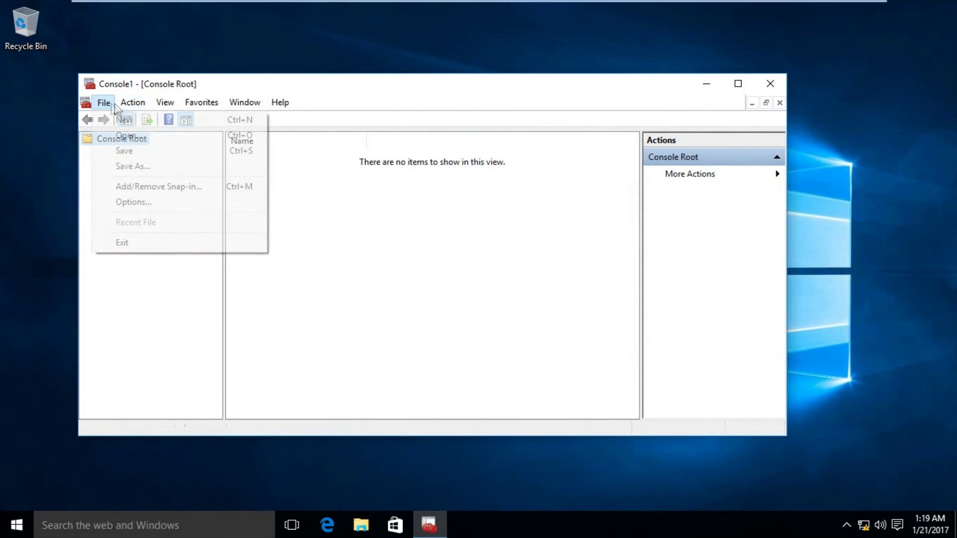
pyautogui.click(130, 189)
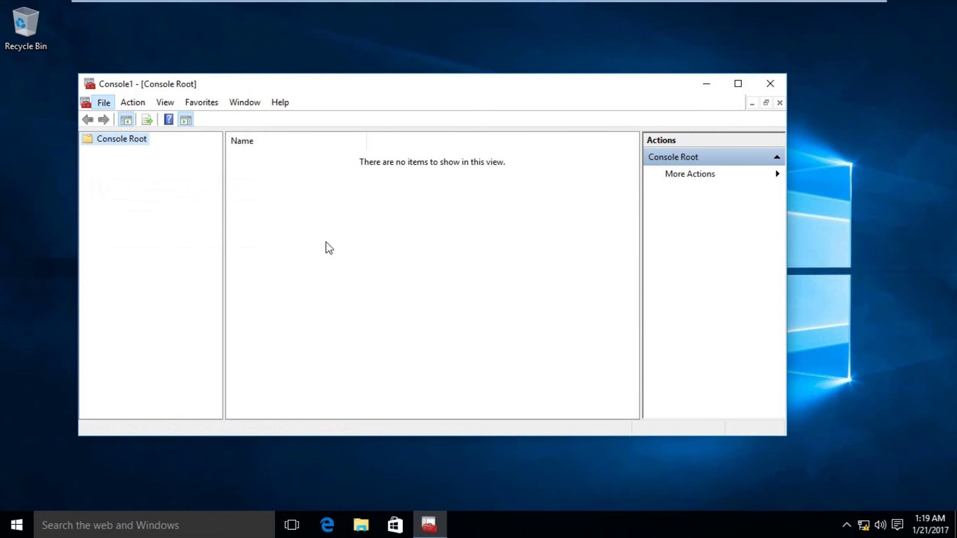
pyautogui.click(251, 202)
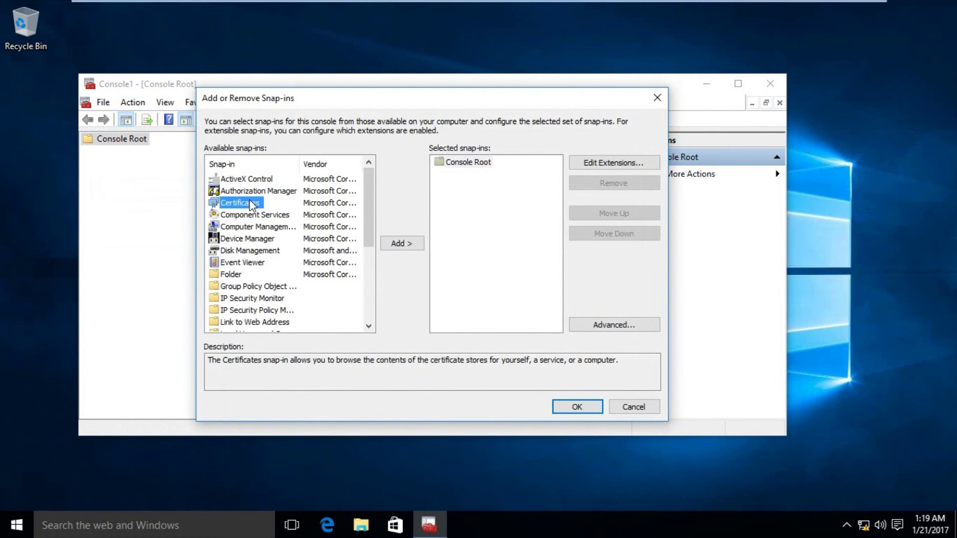
pyautogui.click(402, 243)
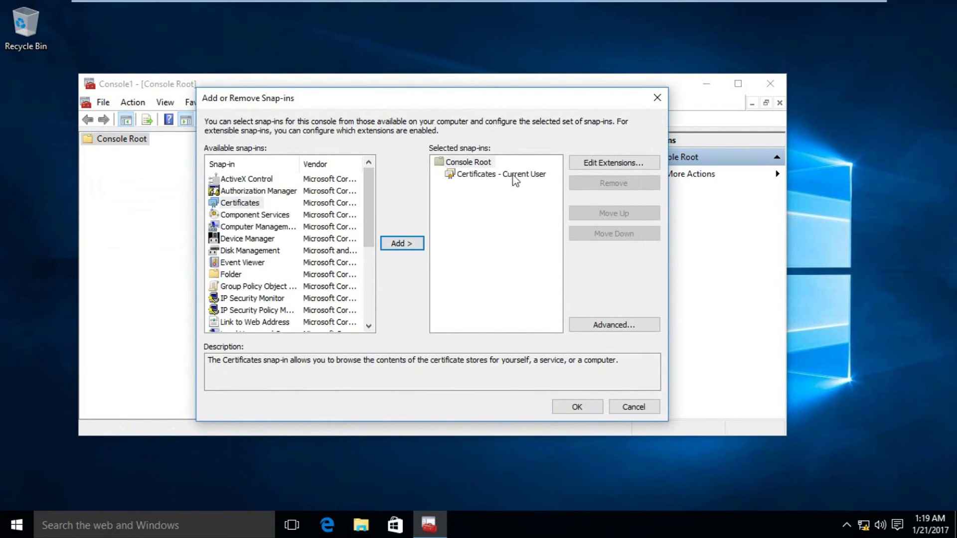
pyautogui.click(574, 407)
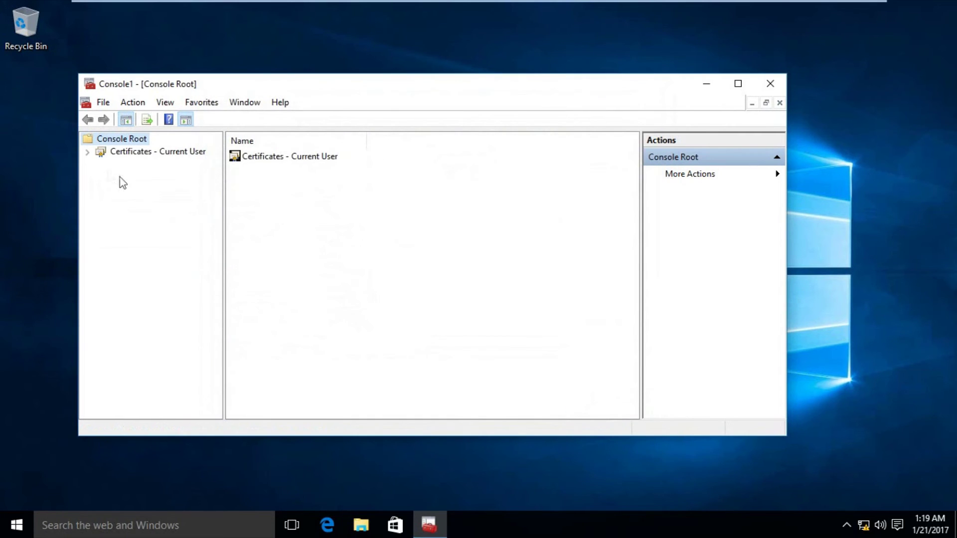
# Open the Sample User certificate issued by vtbCA from Current User > Personal > Certificates.
pyautogui.click(87, 151)
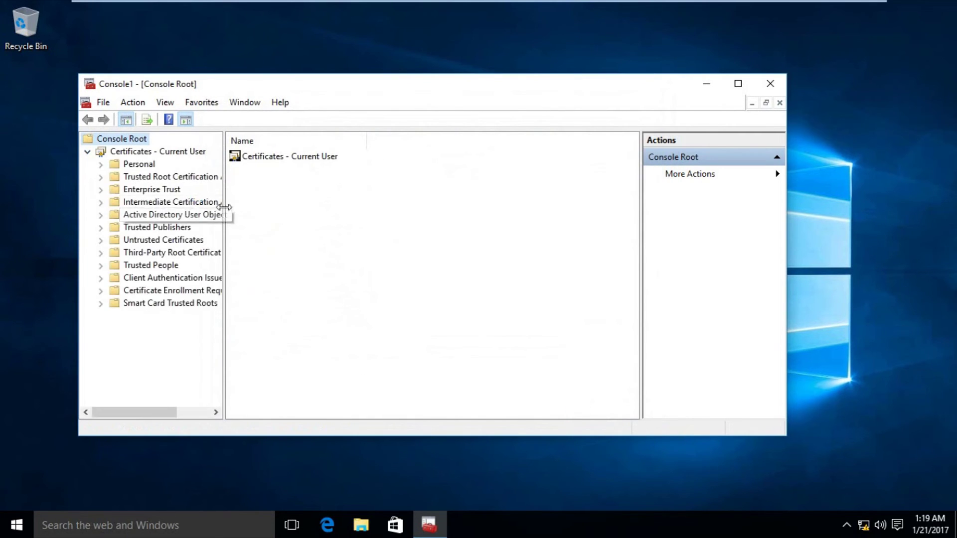
pyautogui.moveTo(225, 213); pyautogui.dragTo(265, 213)
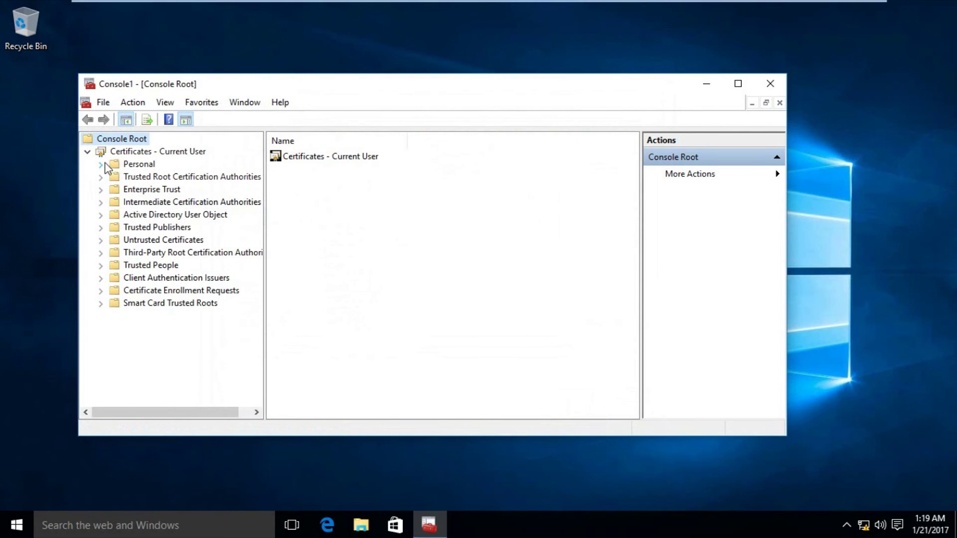
pyautogui.click(101, 164)
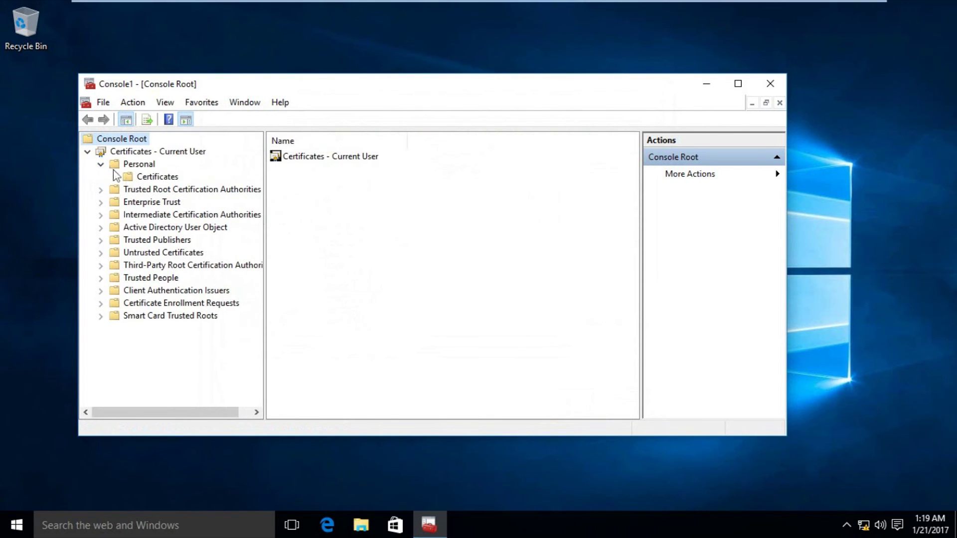
pyautogui.click(165, 178)
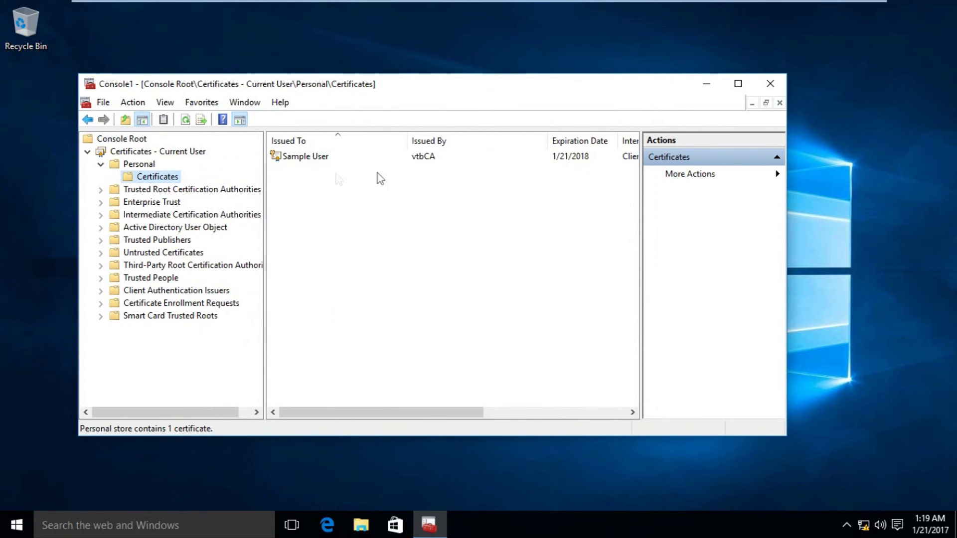
pyautogui.doubleClick(321, 158)
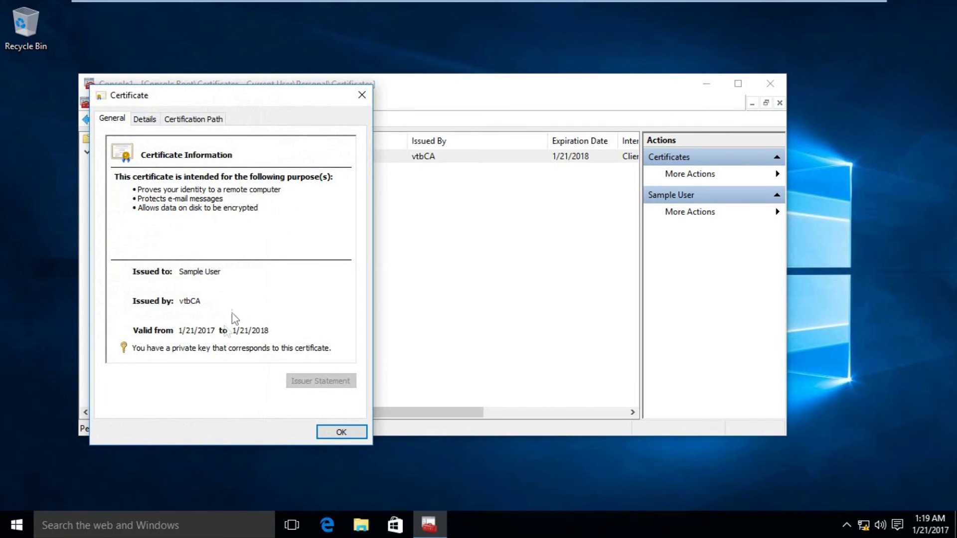
# Check the certification path and view the vtbCA issuing certificate.
pyautogui.click(172, 120)
pyautogui.click(138, 153)
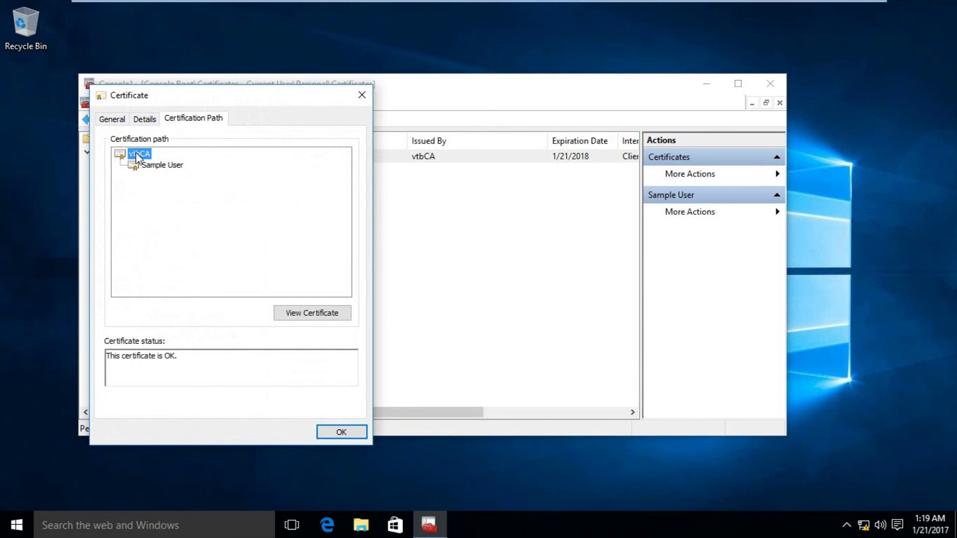
pyautogui.click(280, 313)
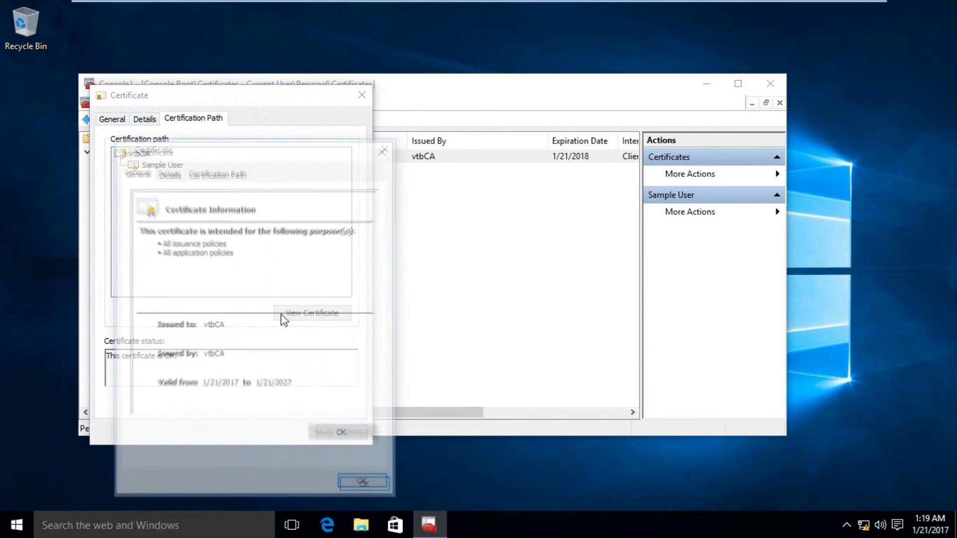
pyautogui.click(385, 148)
# Review the Details and General tabs, then close the Sample User certificate.
pyautogui.click(144, 120)
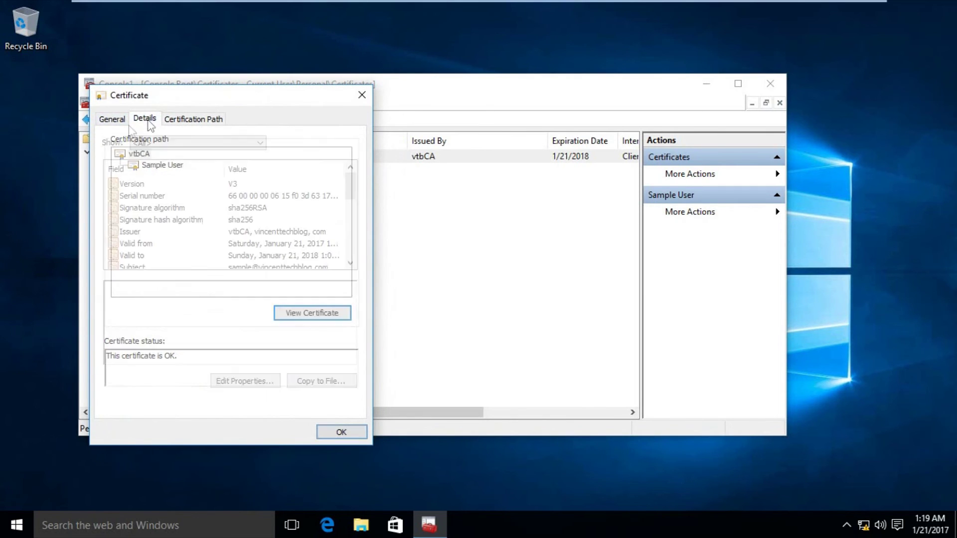
pyautogui.click(119, 121)
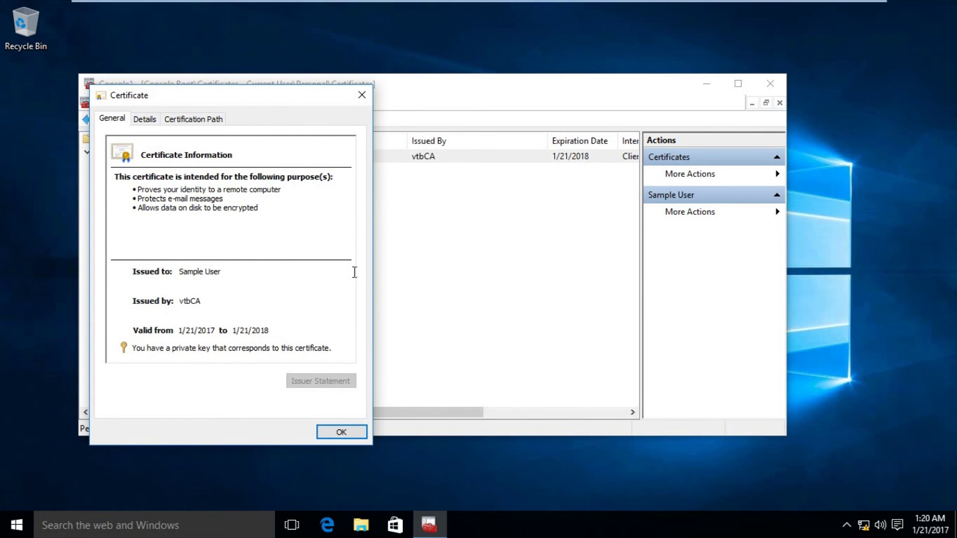
pyautogui.click(363, 97)
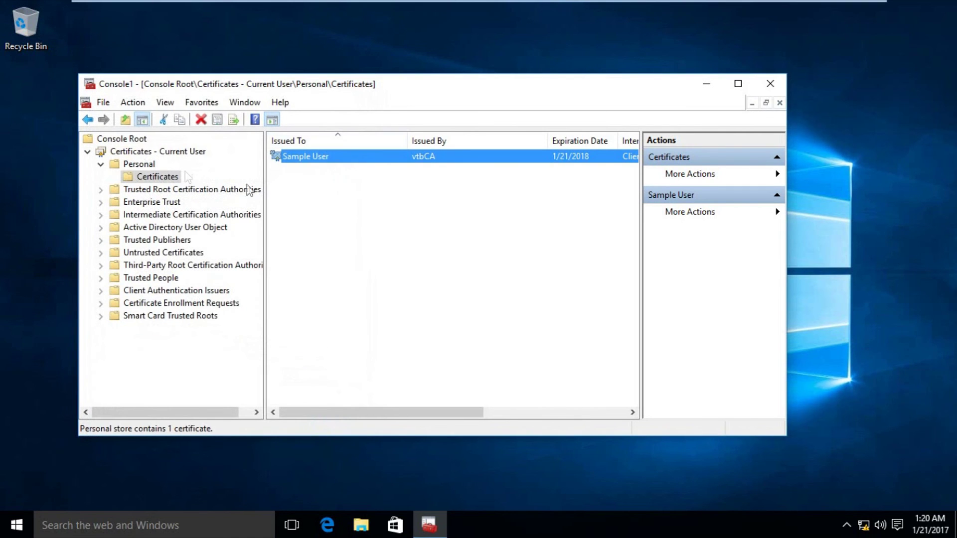
pyautogui.click(102, 165)
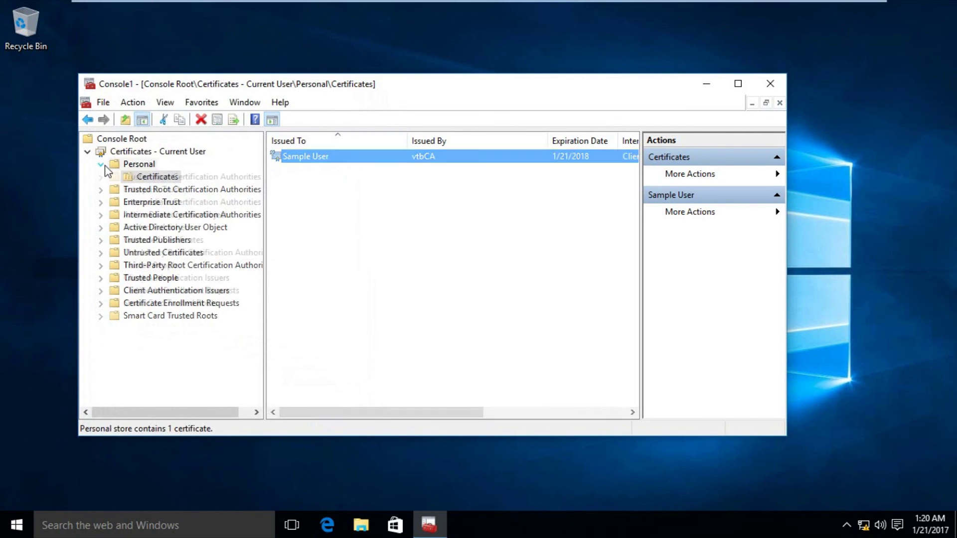
pyautogui.click(102, 165)
pyautogui.click(157, 176)
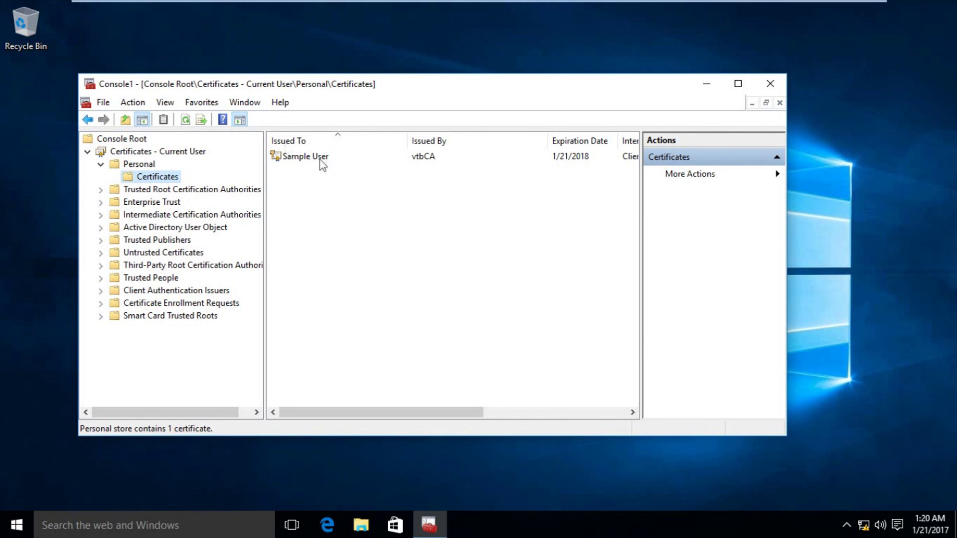
pyautogui.moveTo(282, 89); pyautogui.dragTo(295, 101)
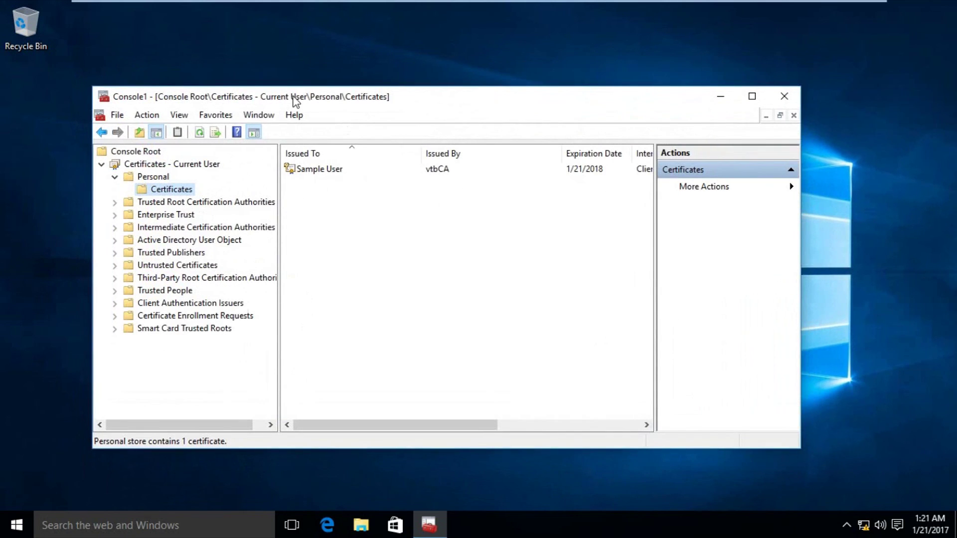